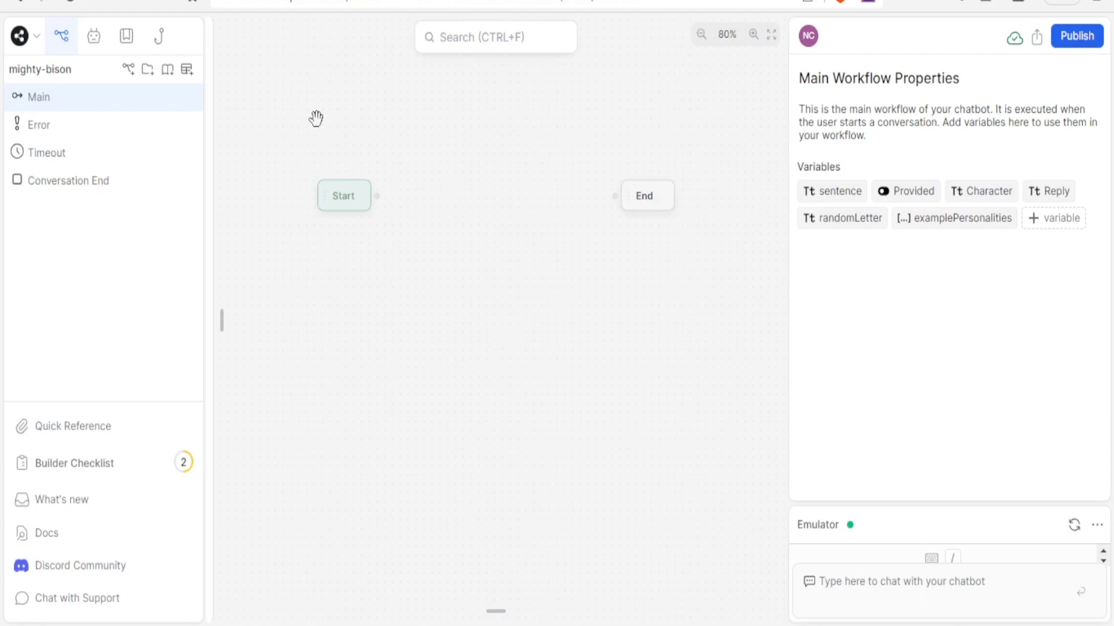
{"action": "left_click", "coordinate": [19, 35]}
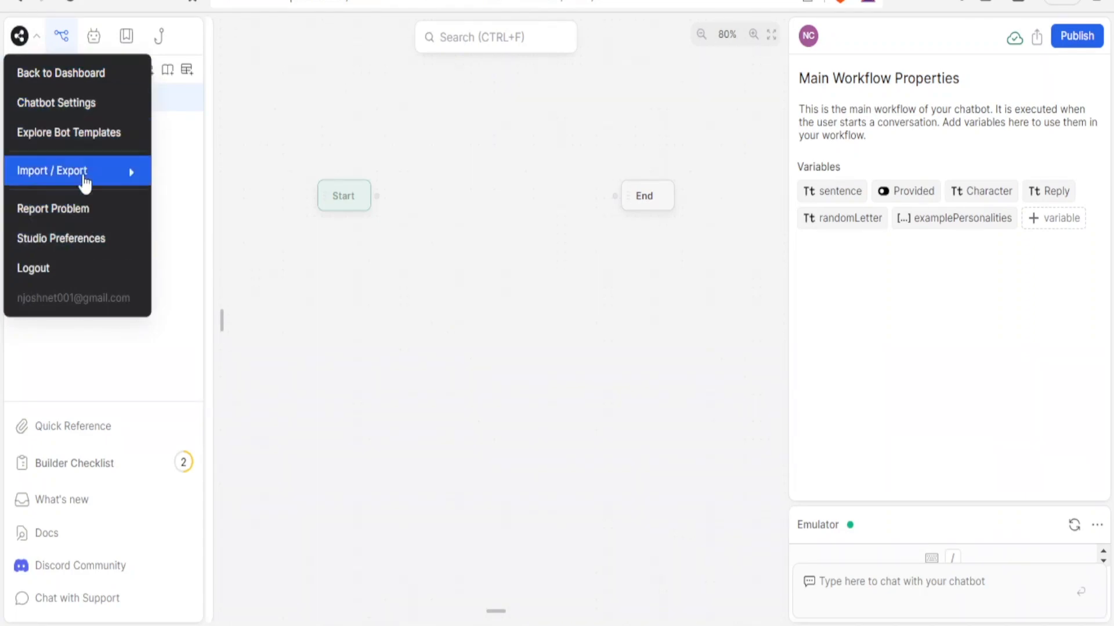
{"action": "mouse_move", "coordinate": [98, 180]}
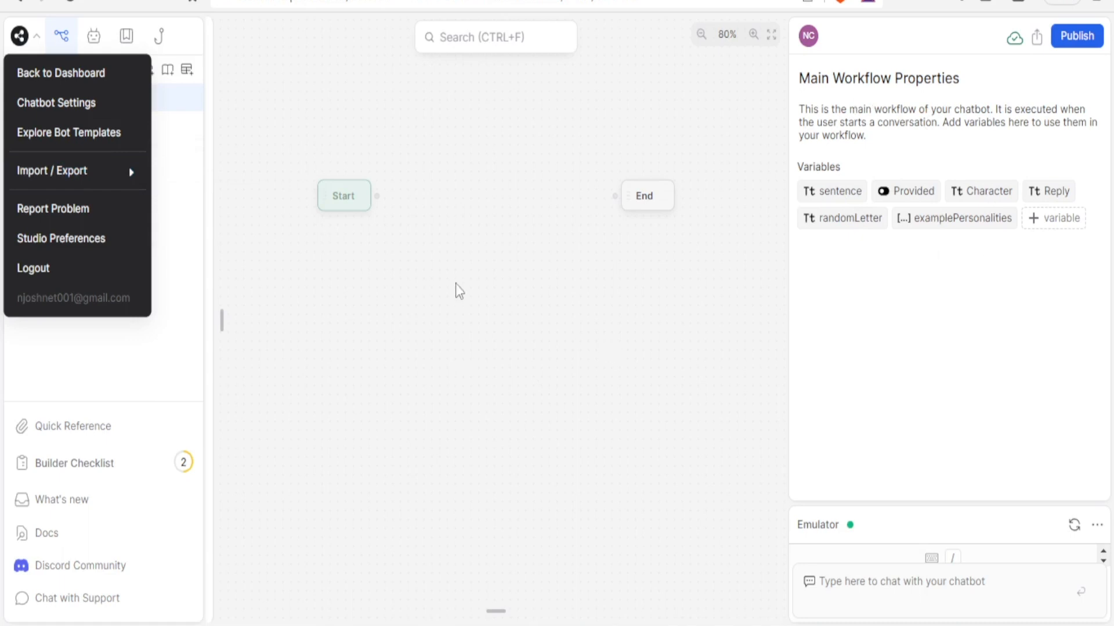
{"action": "left_click", "coordinate": [437, 217]}
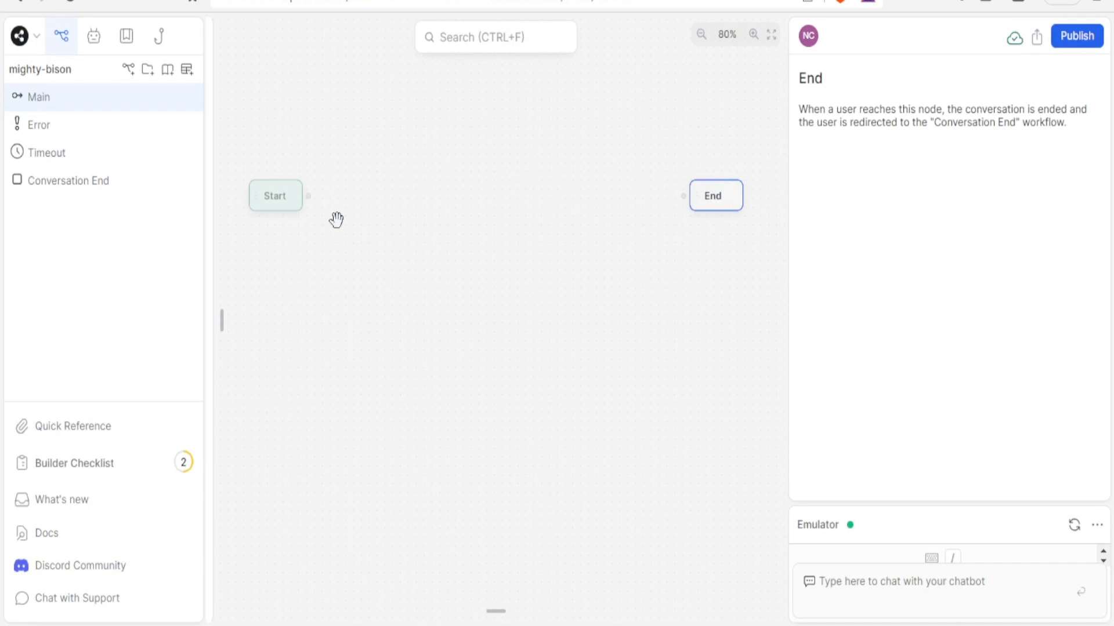
Step: Add a standard node to the Main workflow, between and slightly below the Start and End nodes
{"action": "right_click", "coordinate": [336, 220]}
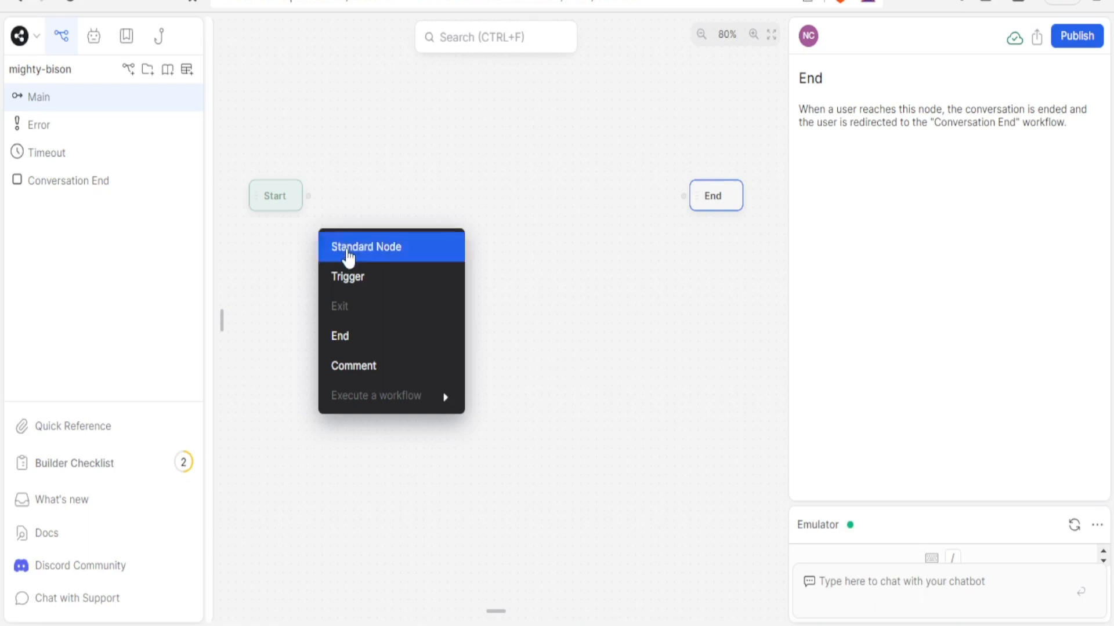
{"action": "left_click", "coordinate": [348, 247]}
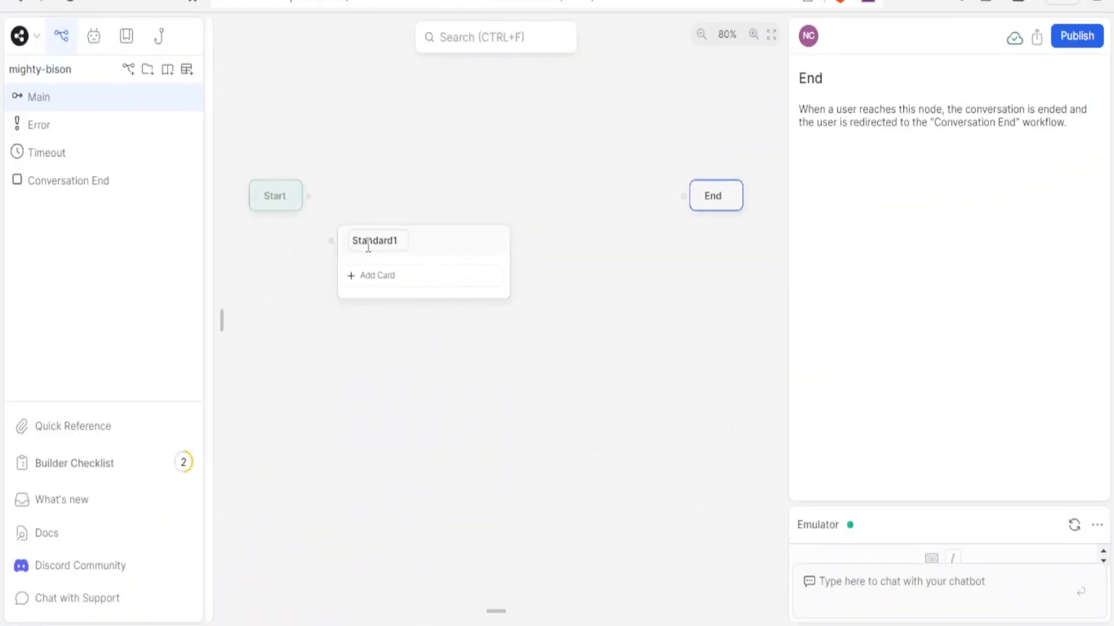
{"action": "left_click", "coordinate": [398, 242]}
{"action": "mouse_move", "coordinate": [401, 243]}
{"action": "left_mouse_down"}
{"action": "mouse_move", "coordinate": [361, 241]}
{"action": "mouse_move", "coordinate": [409, 239]}
{"action": "left_mouse_up"}
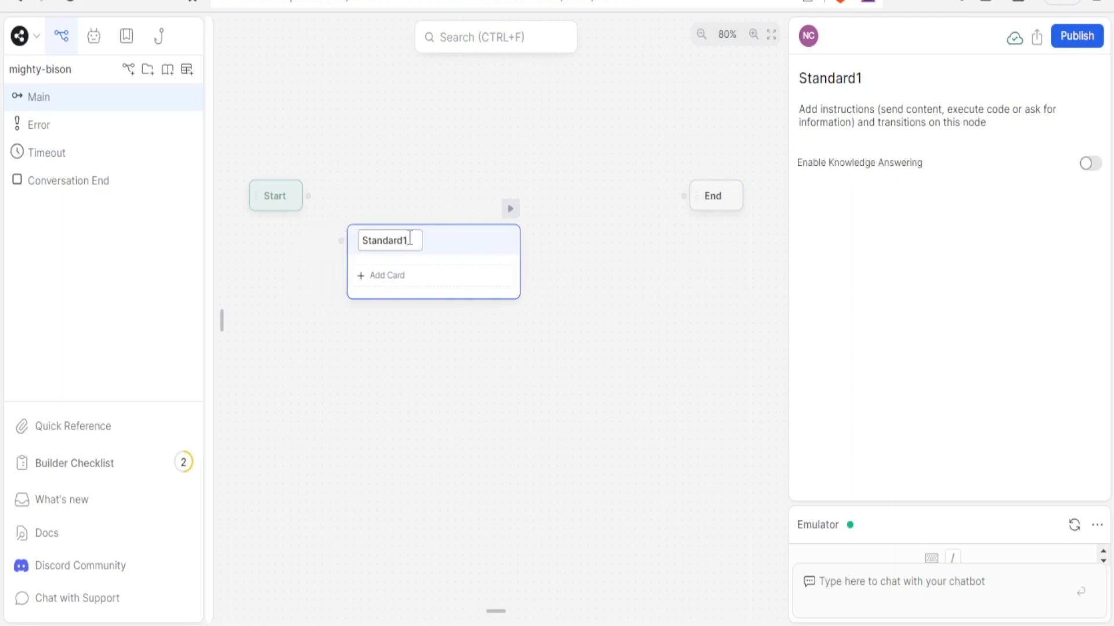
Step: Rename the new standard node as Greetings
{"action": "left_click", "coordinate": [753, 35]}
{"action": "left_click", "coordinate": [384, 224]}
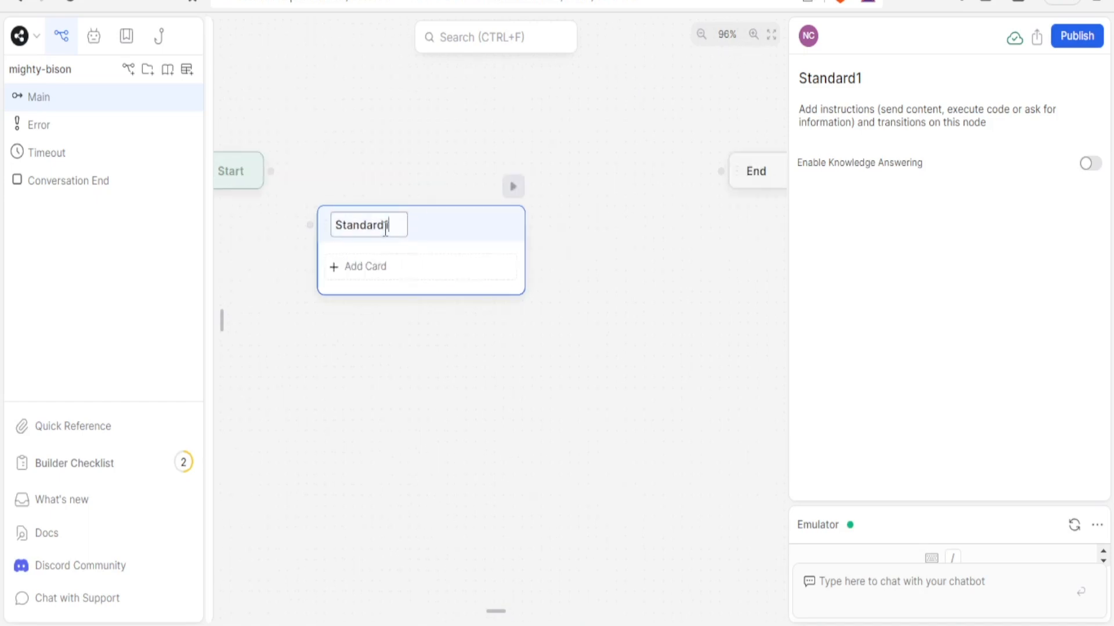
{"action": "left_click_drag", "start_coordinate": [394, 226], "coordinate": [365, 225]}
{"action": "key", "text": "BackSpace"}
{"action": "key", "text": "BackSpace"}
{"action": "key", "text": "BackSpace"}
{"action": "key", "text": "BackSpace"}
{"action": "key", "text": "BackSpace"}
{"action": "key", "text": "BackSpace"}
{"action": "type", "text": "G"}
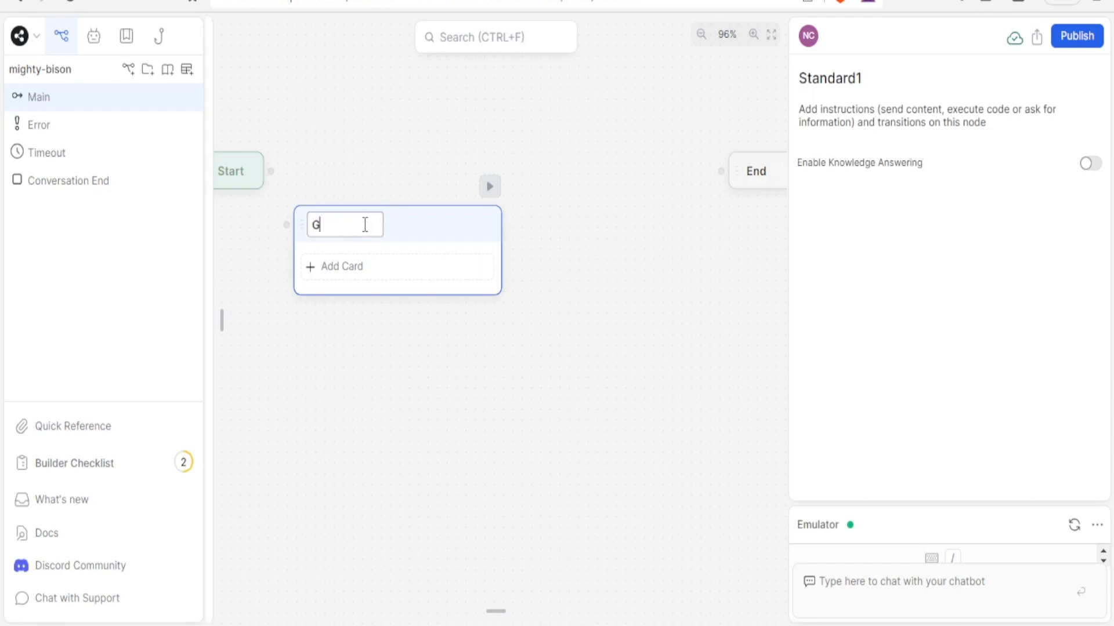
{"action": "type", "text": "reetings"}
{"action": "left_click", "coordinate": [489, 369]}
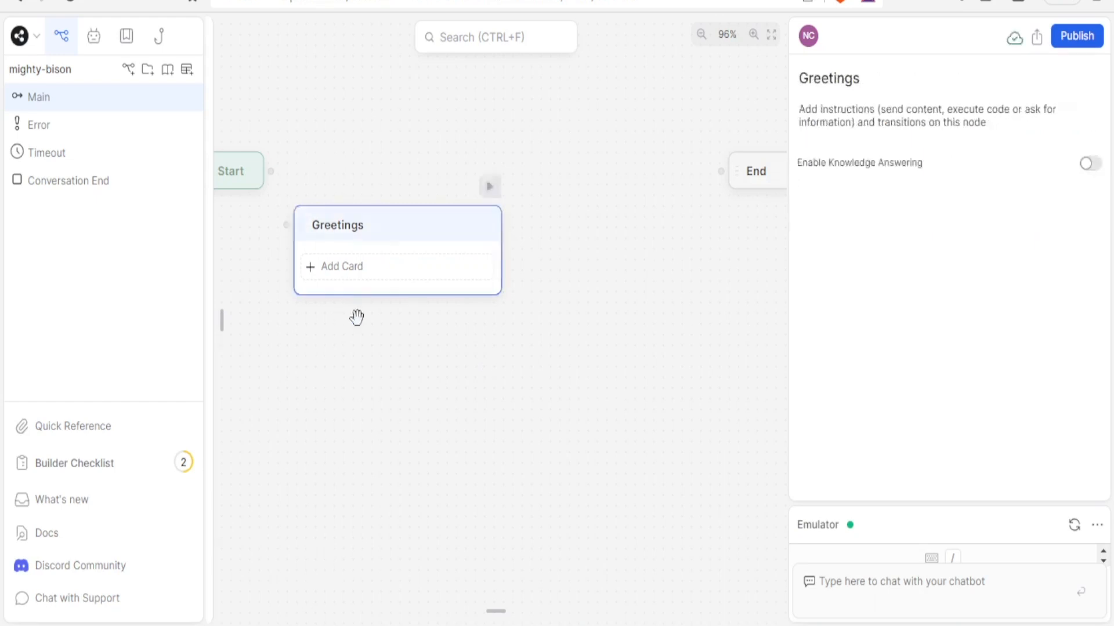
Step: Add a Text card to the Greetings node with the message "Hello there. I am Lanet your chat bot assistant."
{"action": "left_click", "coordinate": [370, 267]}
{"action": "left_click", "coordinate": [465, 340]}
{"action": "mouse_move", "coordinate": [219, 337]}
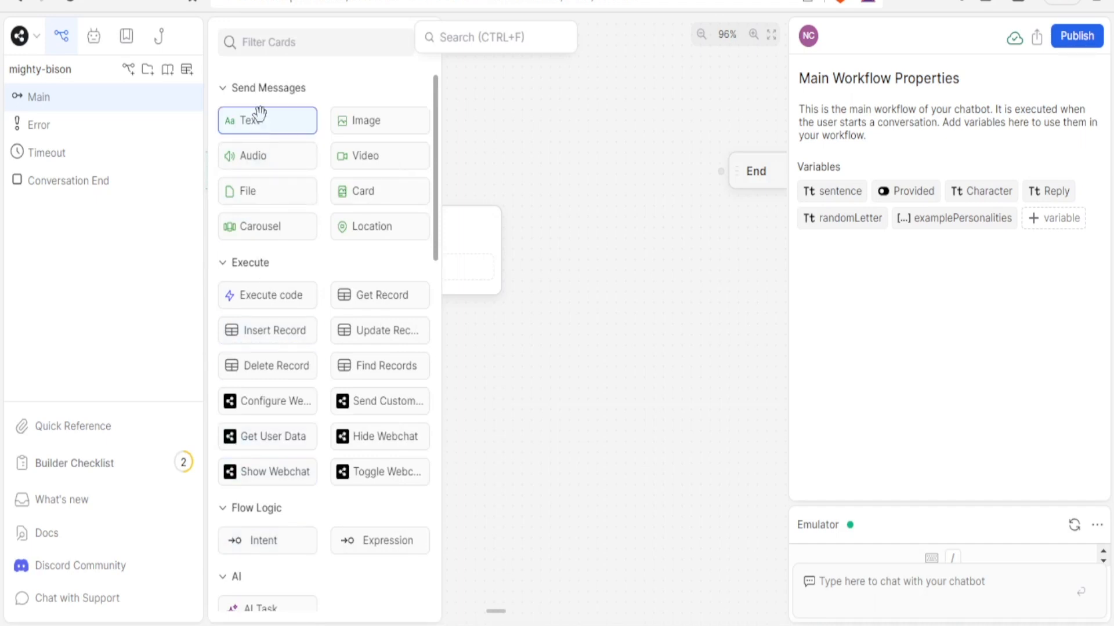
{"action": "left_click_drag", "start_coordinate": [259, 113], "coordinate": [356, 267]}
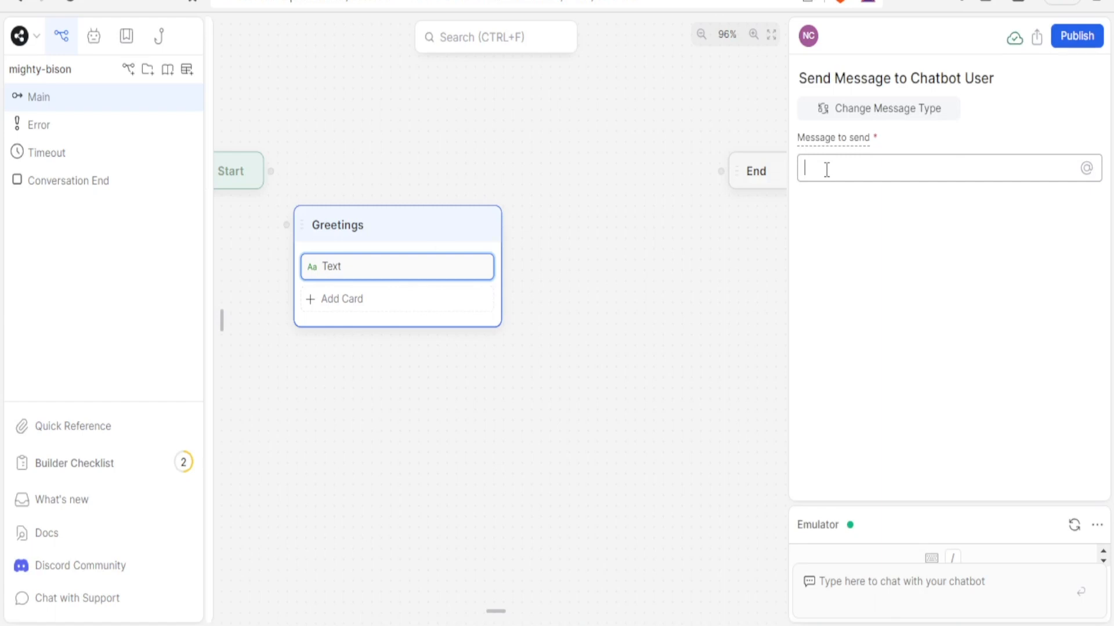
{"action": "left_click", "coordinate": [827, 170]}
{"action": "type", "text": "Hello there. I"}
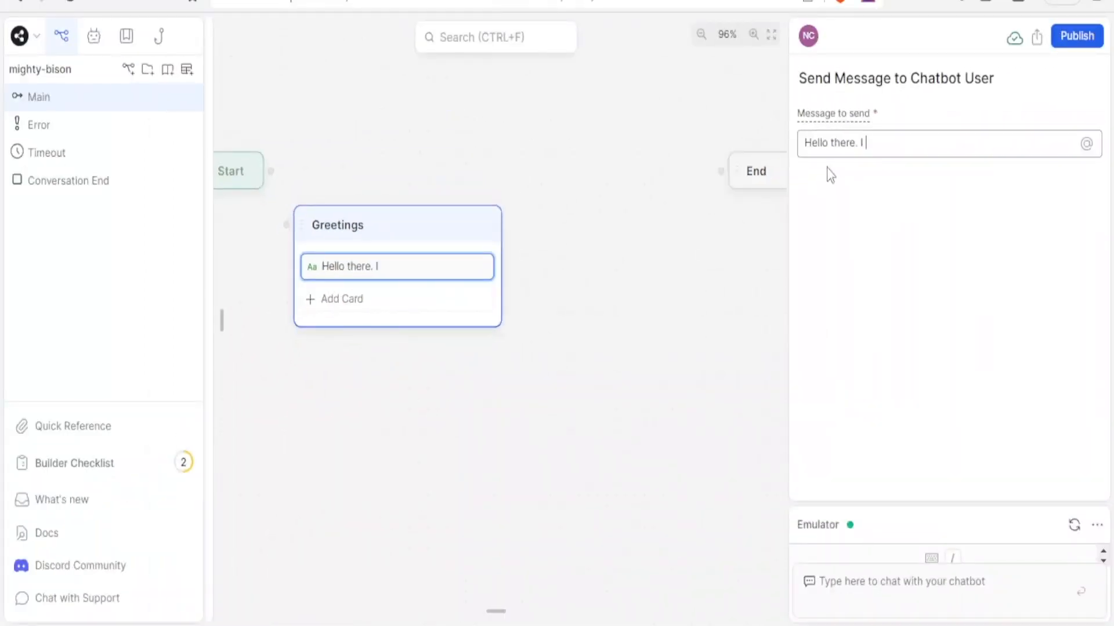
{"action": "type", "text": "am Lanet your chat bot assistant."}
{"action": "left_click_drag", "start_coordinate": [704, 255], "coordinate": [696, 259]}
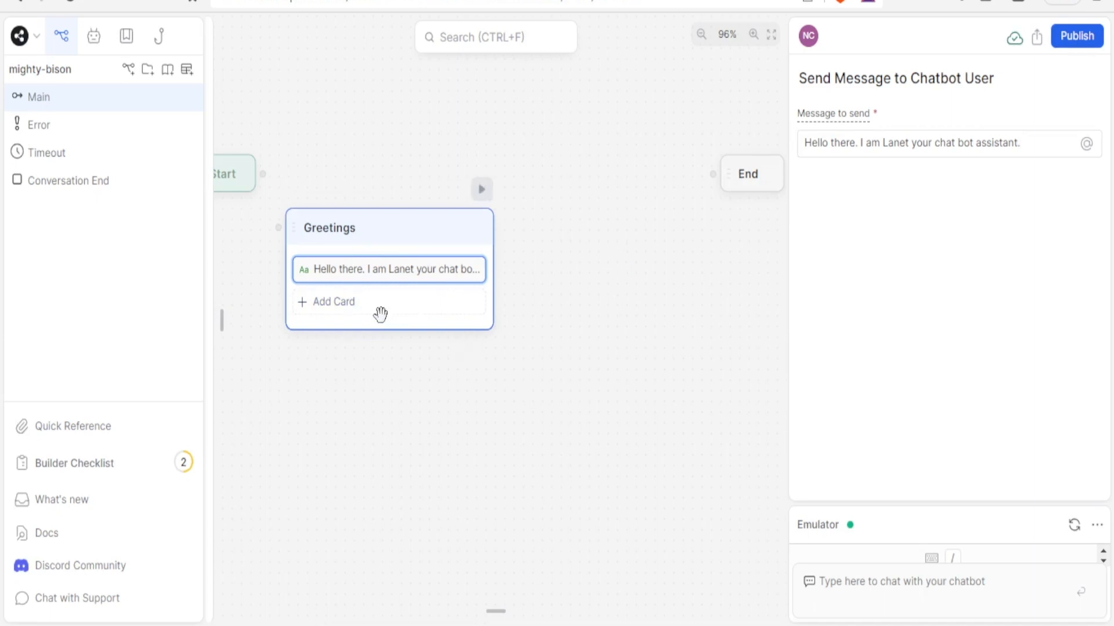
Step: Add an Expression transition card below the text card in the Greetings node
{"action": "left_click", "coordinate": [223, 320]}
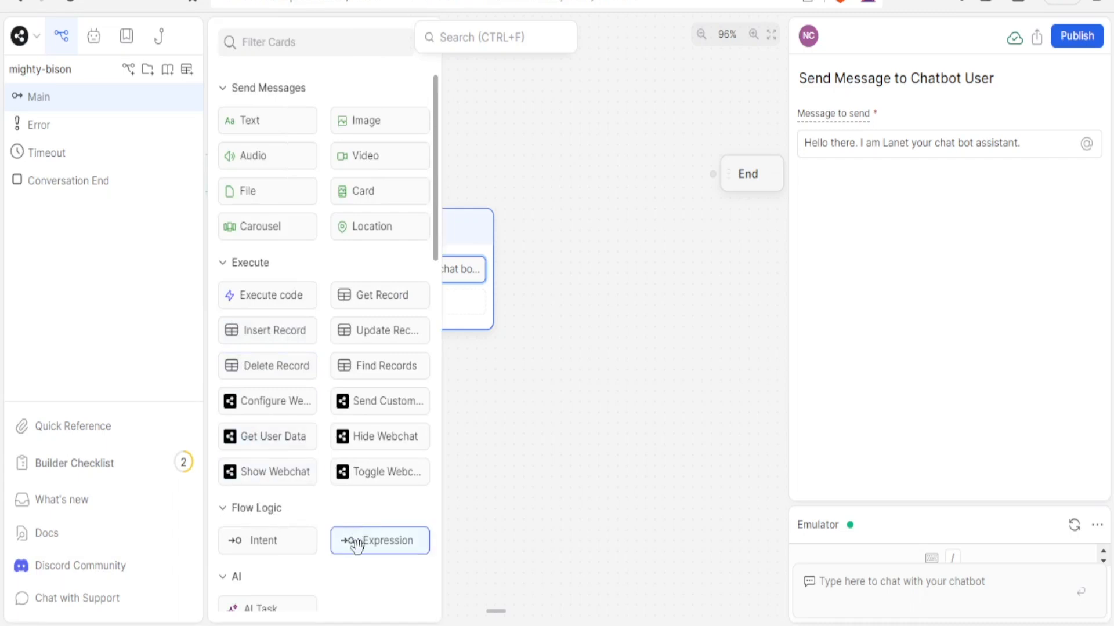
{"action": "left_click_drag", "start_coordinate": [356, 547], "coordinate": [368, 308]}
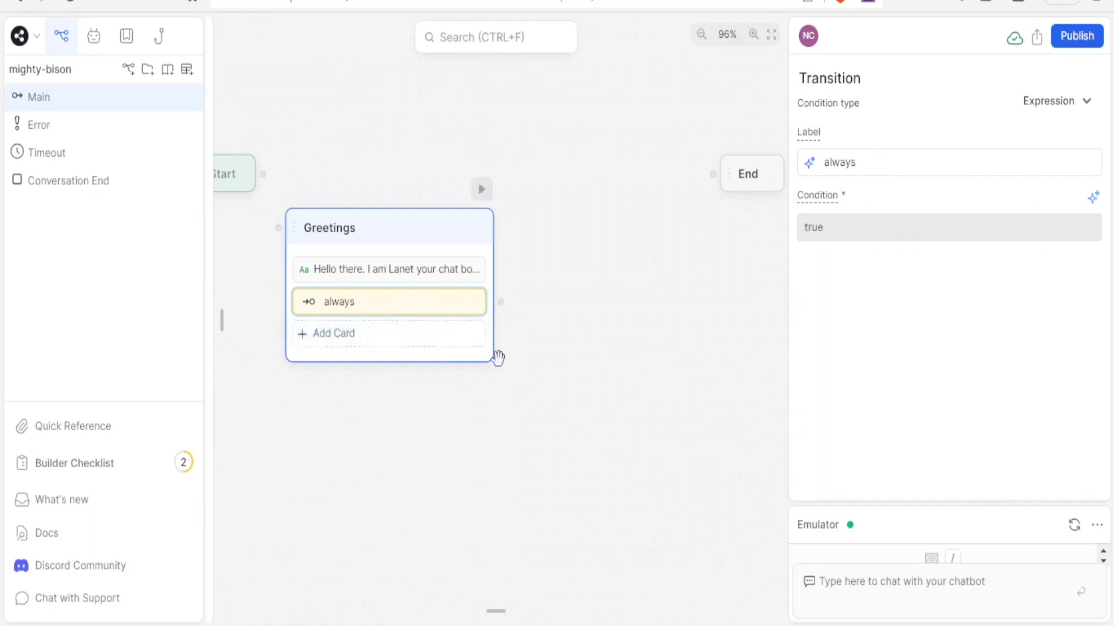
{"action": "left_click", "coordinate": [459, 273]}
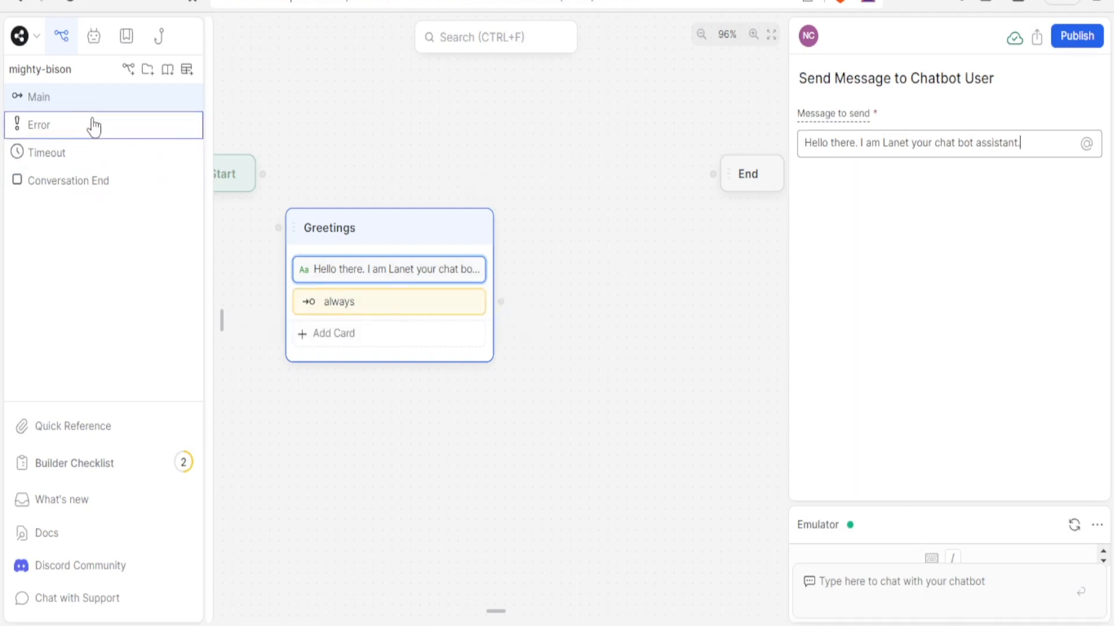
Step: Insert a Text card above the Greetings node's transition with the message "How many people will be attending your event?"
{"action": "mouse_move", "coordinate": [220, 315]}
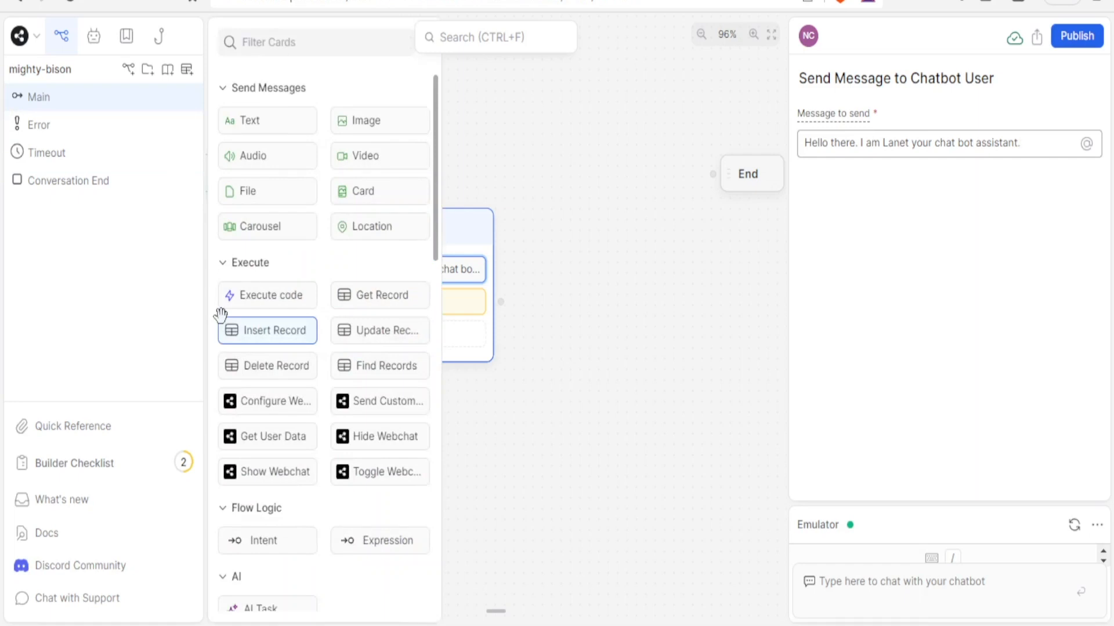
{"action": "left_click_drag", "start_coordinate": [276, 127], "coordinate": [366, 306]}
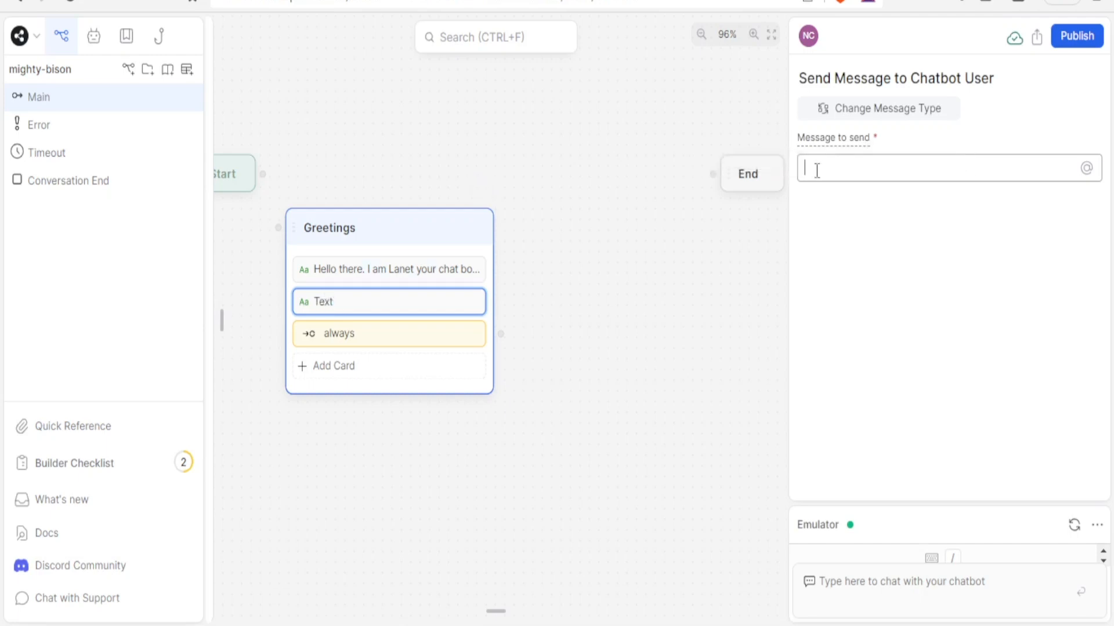
{"action": "type", "text": "How many peo"}
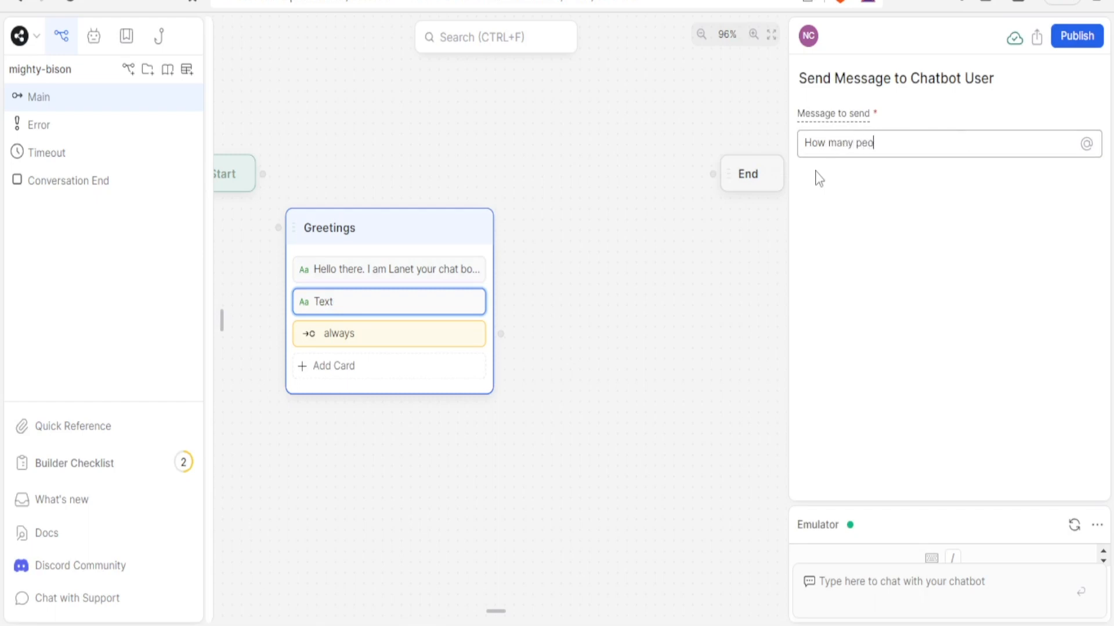
{"action": "type", "text": "ple will be attending yo"}
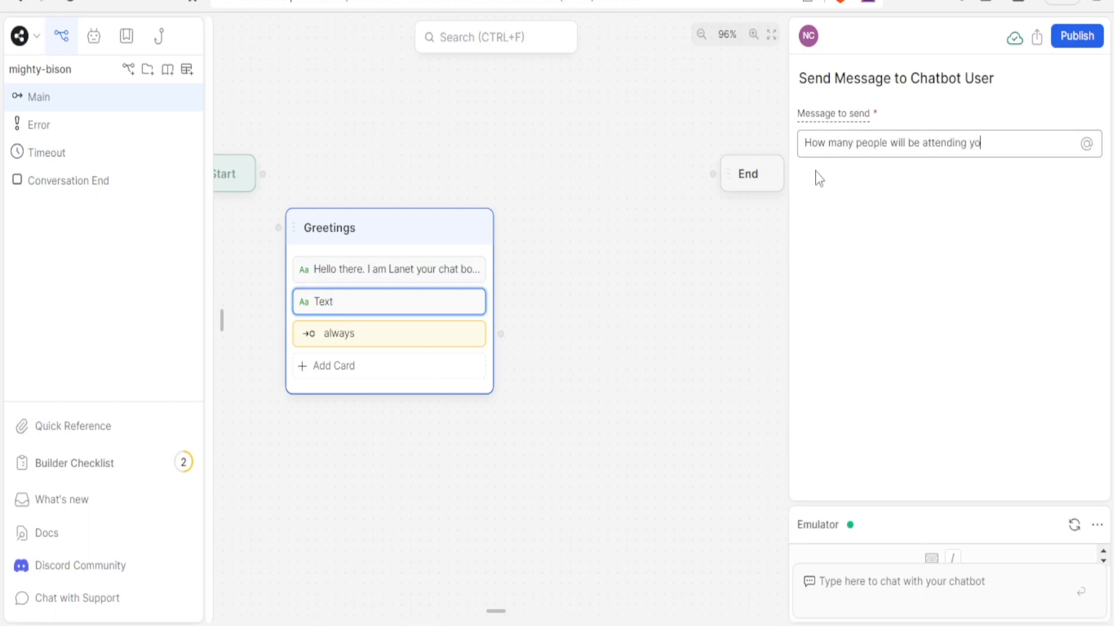
{"action": "type", "text": "ur event?"}
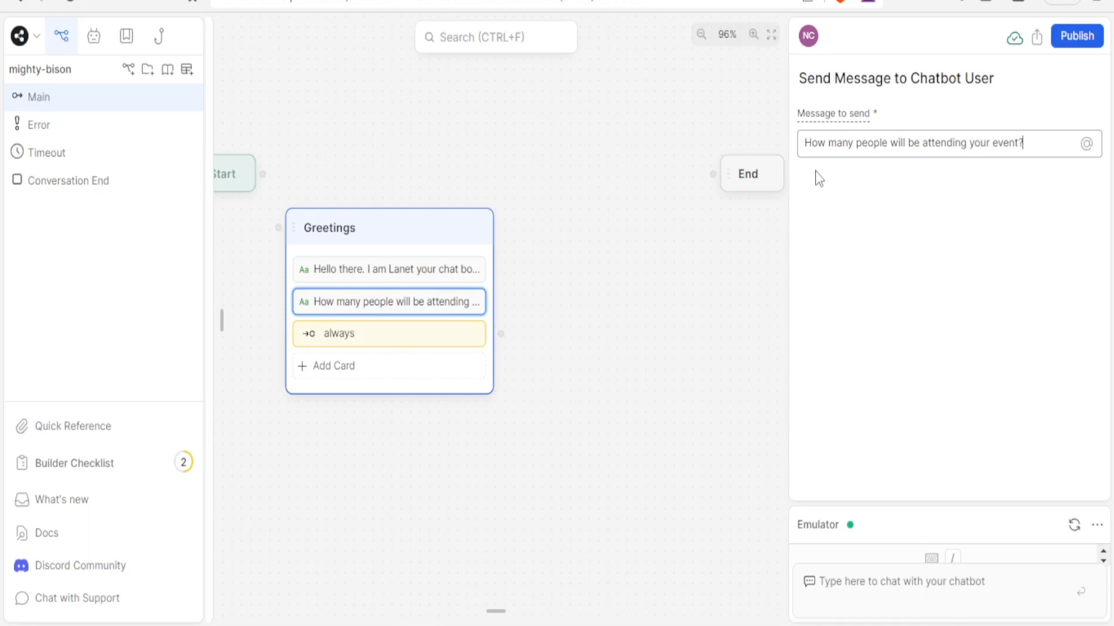
{"action": "left_click", "coordinate": [586, 231]}
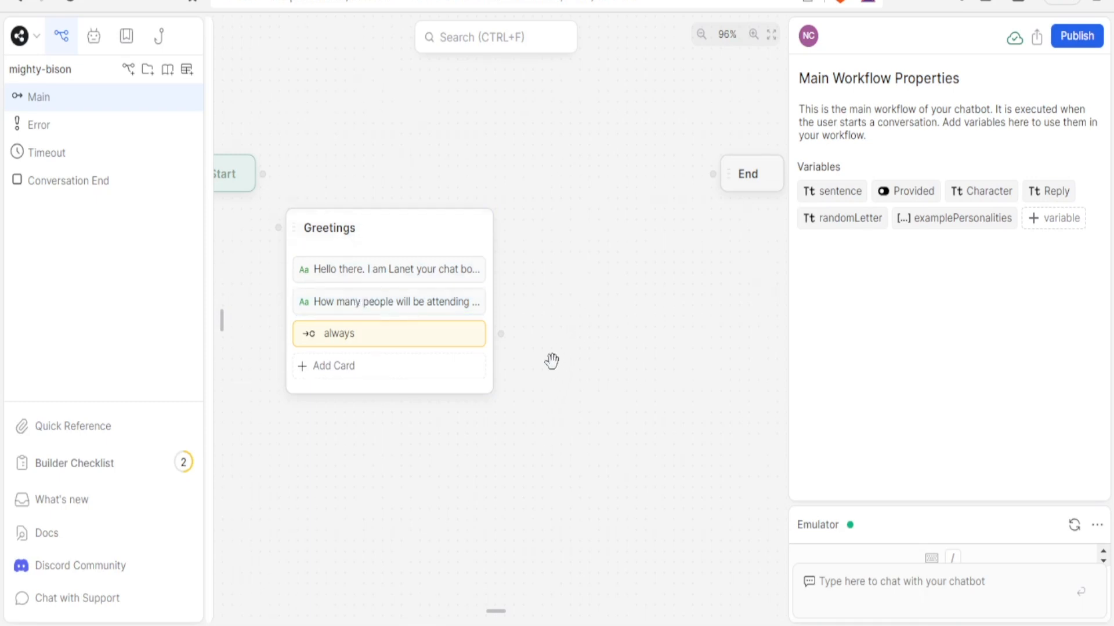
Step: Add a second standard node beside the Greetings node and name it User_Input
{"action": "right_click", "coordinate": [576, 294]}
{"action": "left_click", "coordinate": [583, 320]}
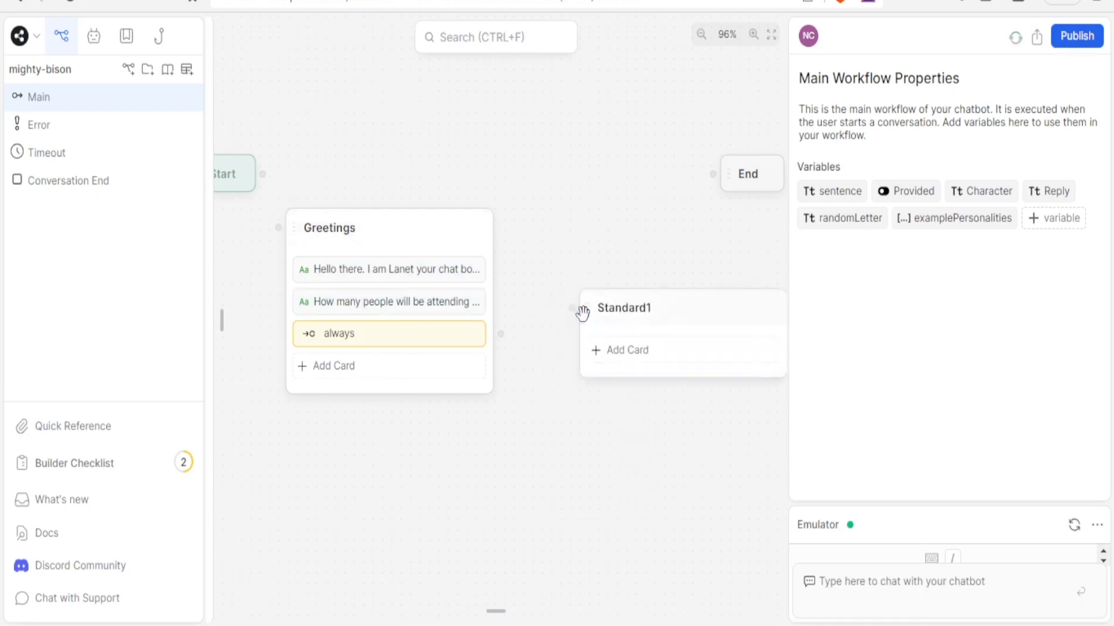
{"action": "left_click", "coordinate": [632, 310]}
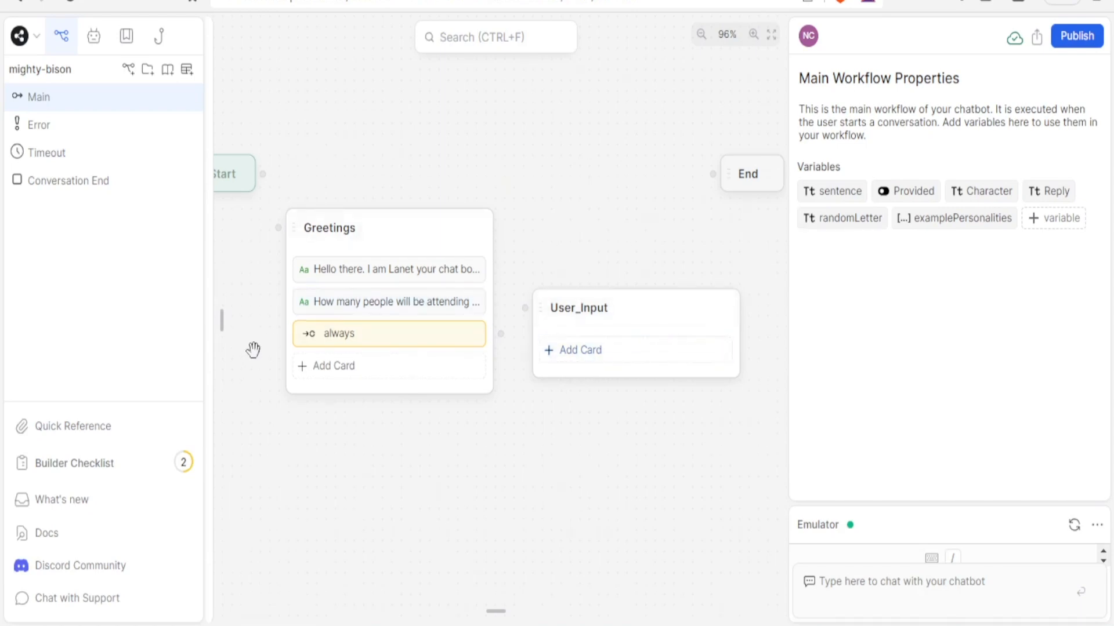
Step: Add a Number capture card to the User_Input node and move the event attendance text card from Greetings above it
{"action": "left_click", "coordinate": [223, 323]}
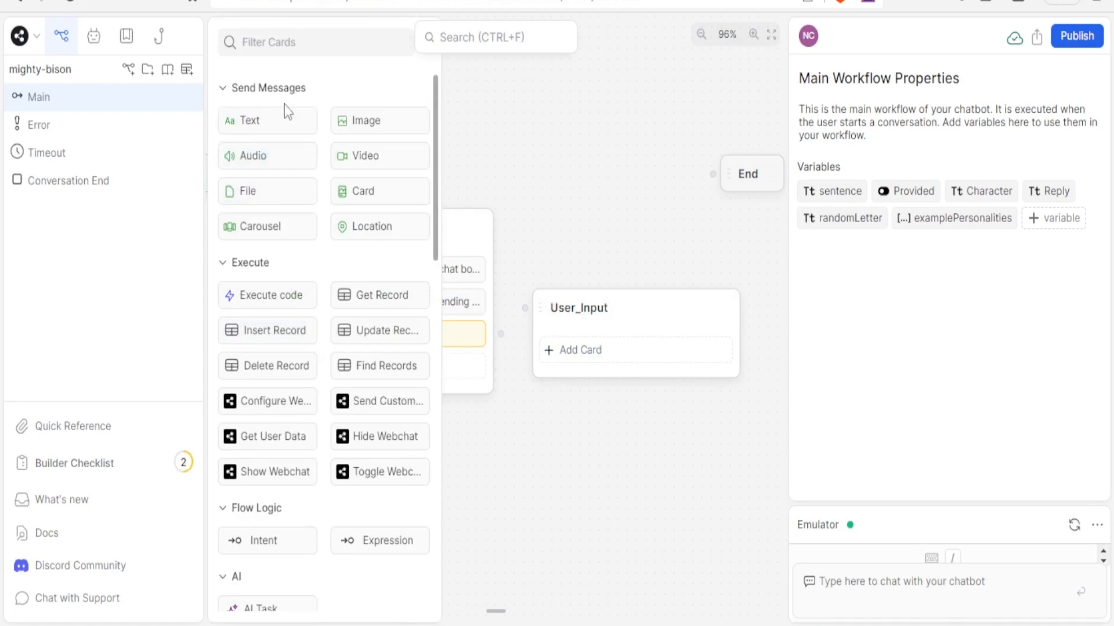
{"action": "left_click_drag", "start_coordinate": [435, 205], "coordinate": [427, 407]}
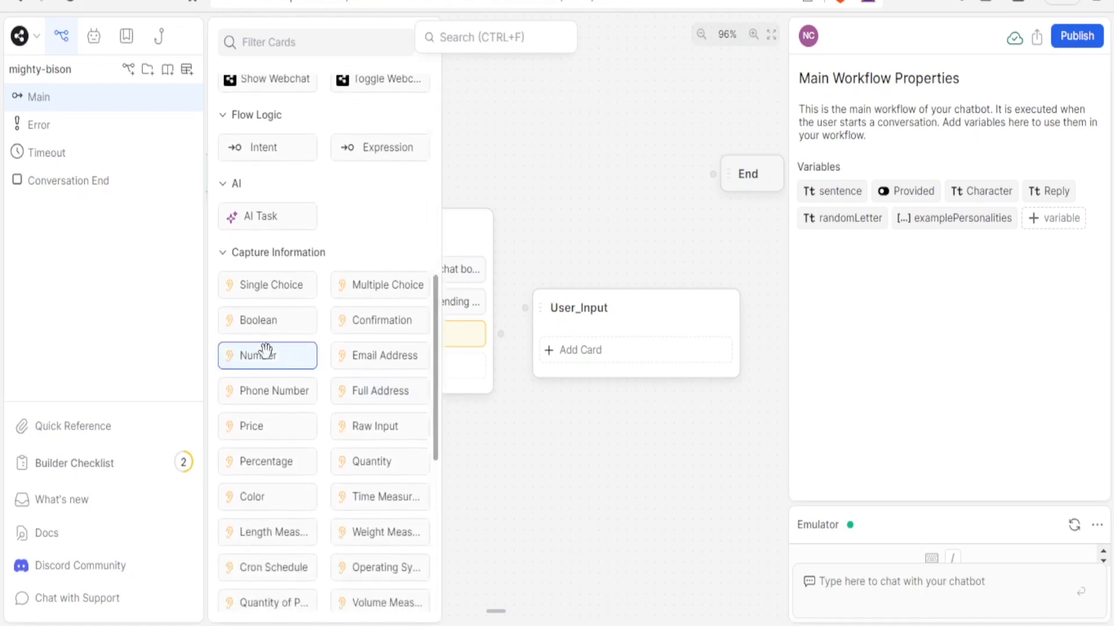
{"action": "left_click_drag", "start_coordinate": [266, 349], "coordinate": [601, 357]}
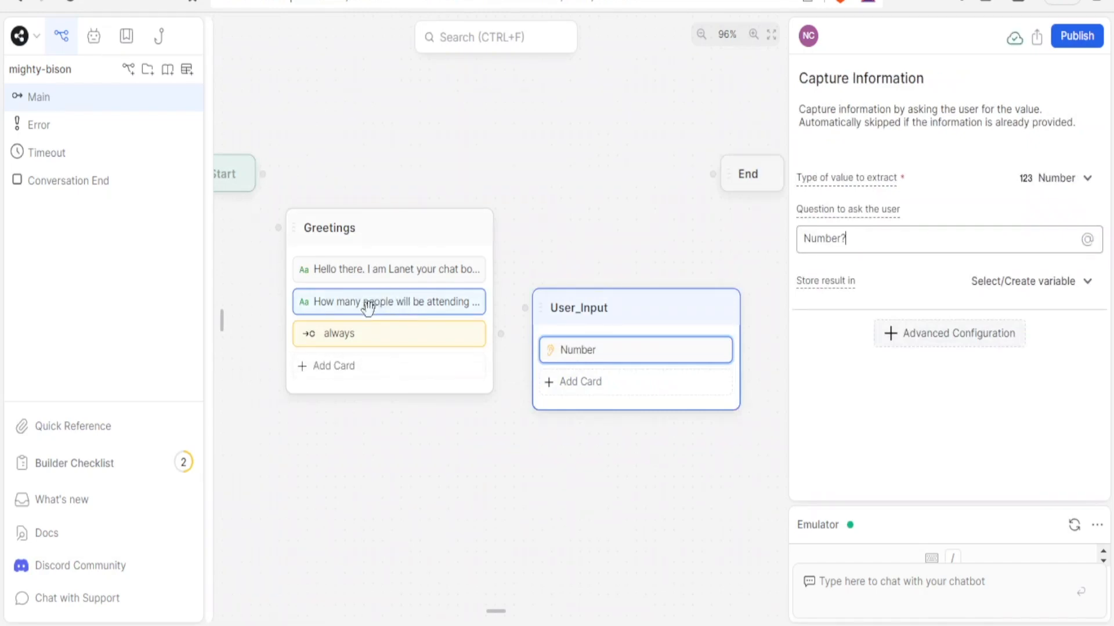
{"action": "left_click_drag", "start_coordinate": [428, 311], "coordinate": [622, 353]}
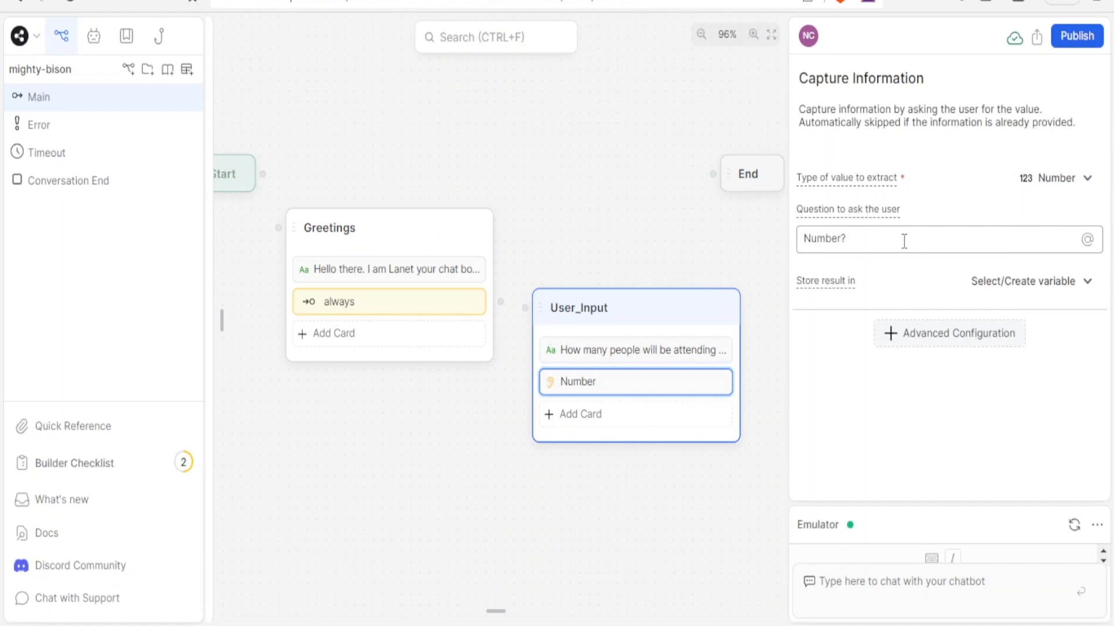
Step: Copy the text card's "How many people will be attending your event?" into the Number card's question, and delete that text card
{"action": "left_click", "coordinate": [613, 355]}
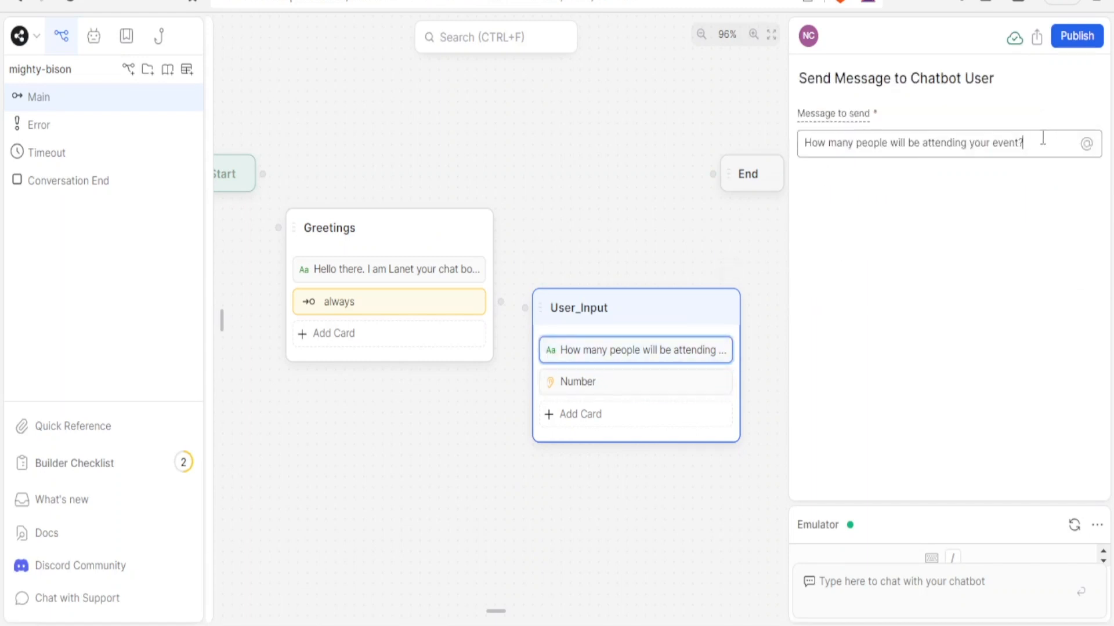
{"action": "left_click_drag", "start_coordinate": [817, 163], "coordinate": [802, 140]}
{"action": "key", "text": "ctrl+c"}
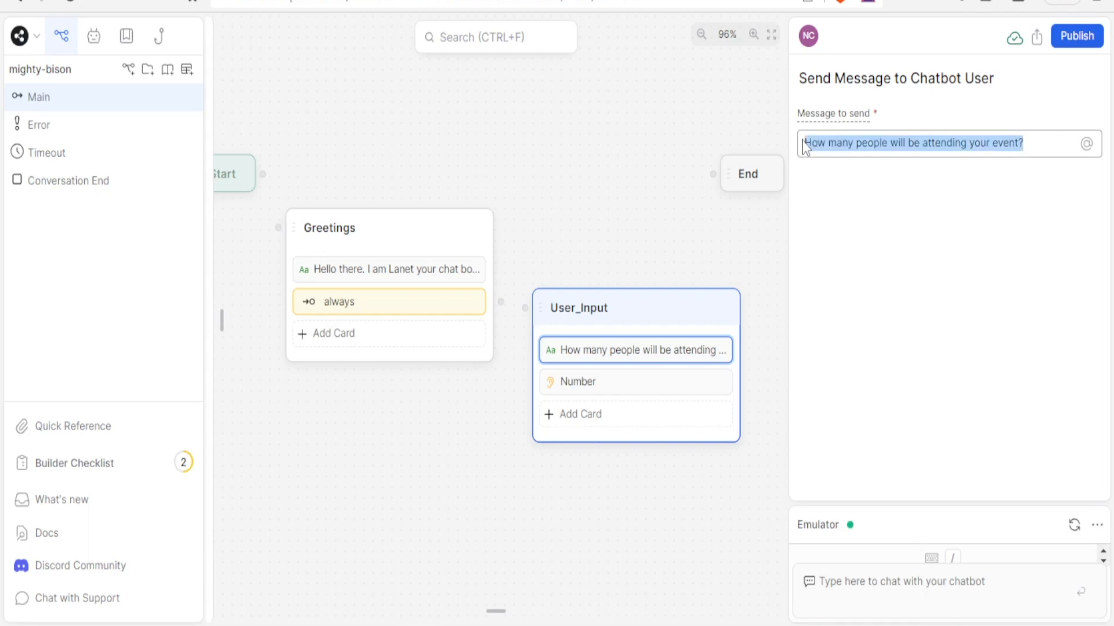
{"action": "left_click", "coordinate": [610, 381]}
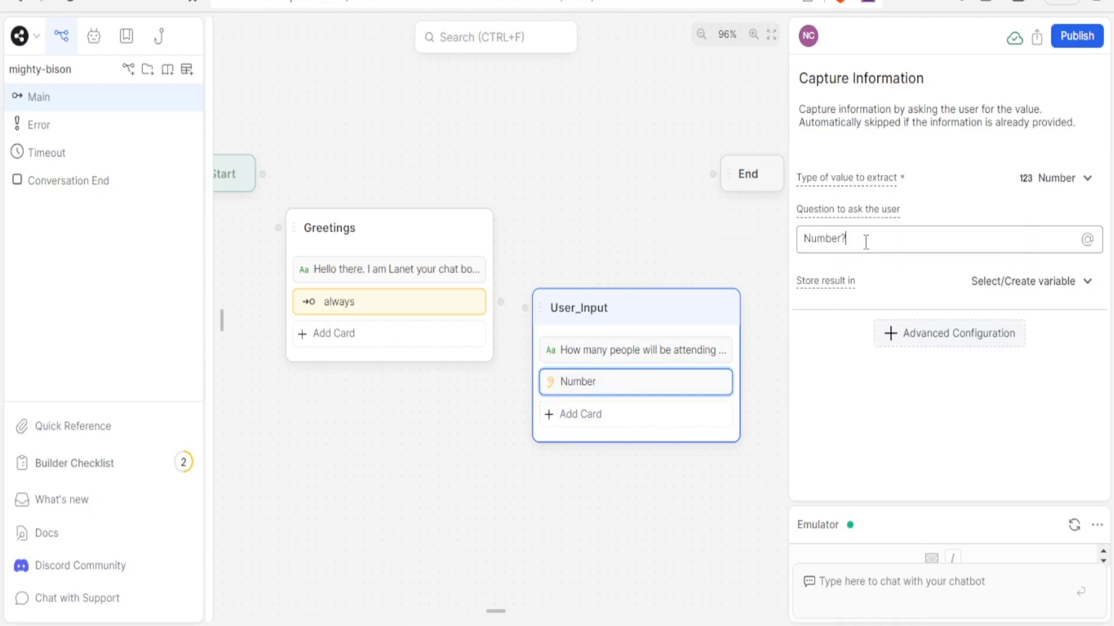
{"action": "left_click_drag", "start_coordinate": [865, 242], "coordinate": [806, 239]}
{"action": "key", "text": "ctrl+v"}
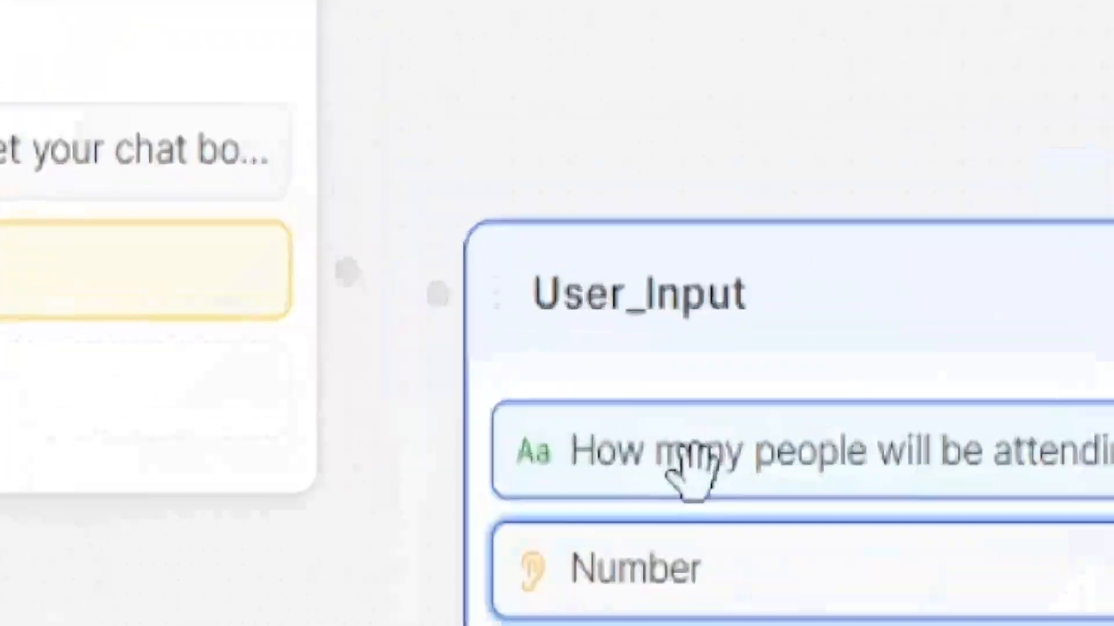
{"action": "right_click", "coordinate": [573, 355]}
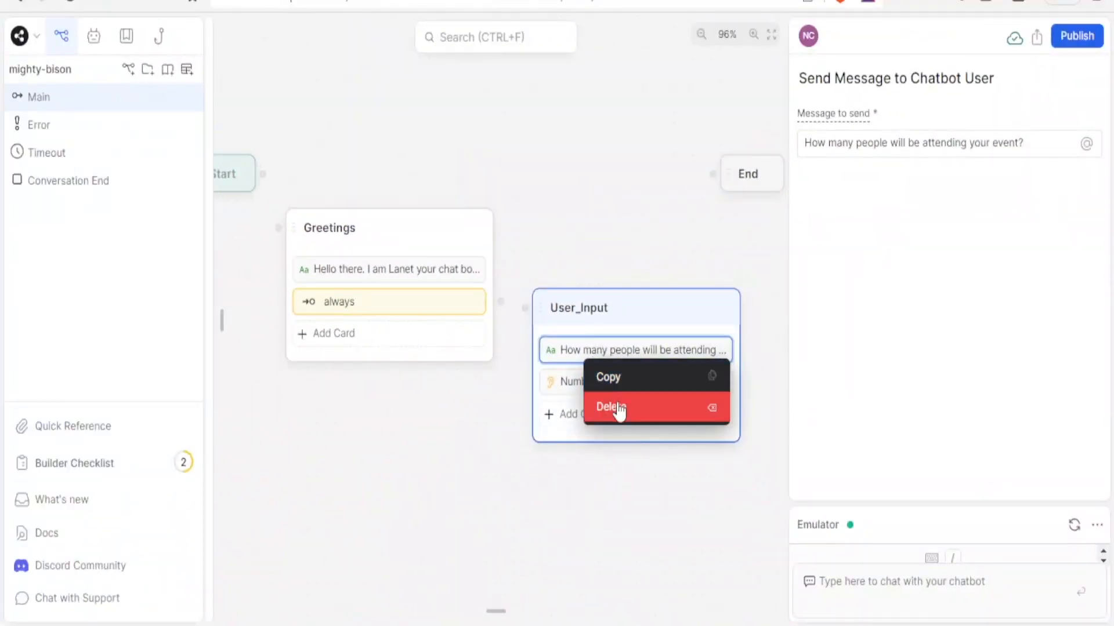
{"action": "left_click", "coordinate": [620, 411]}
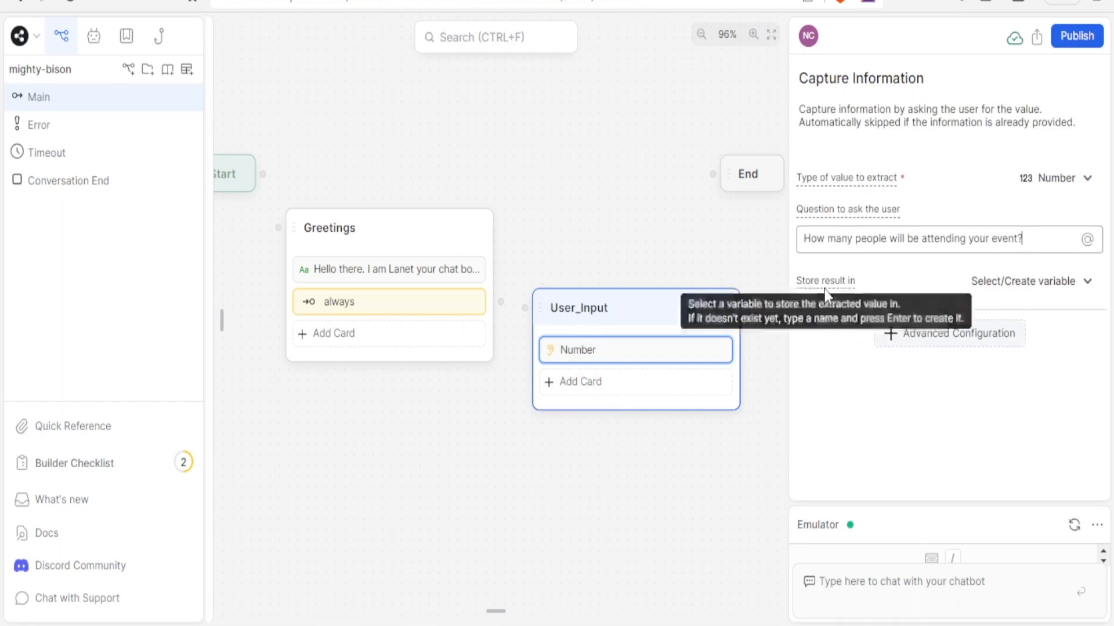
Step: Store the attendance answer from the User_Input node's Number card in a new variable named UserData
{"action": "left_click", "coordinate": [1085, 284]}
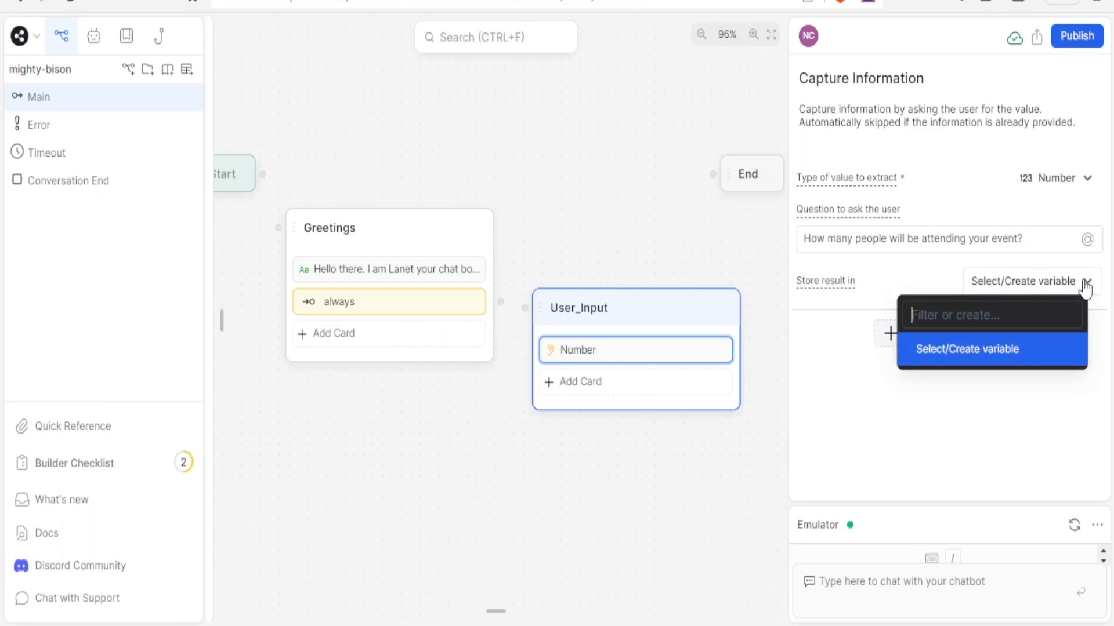
{"action": "left_click", "coordinate": [1006, 355]}
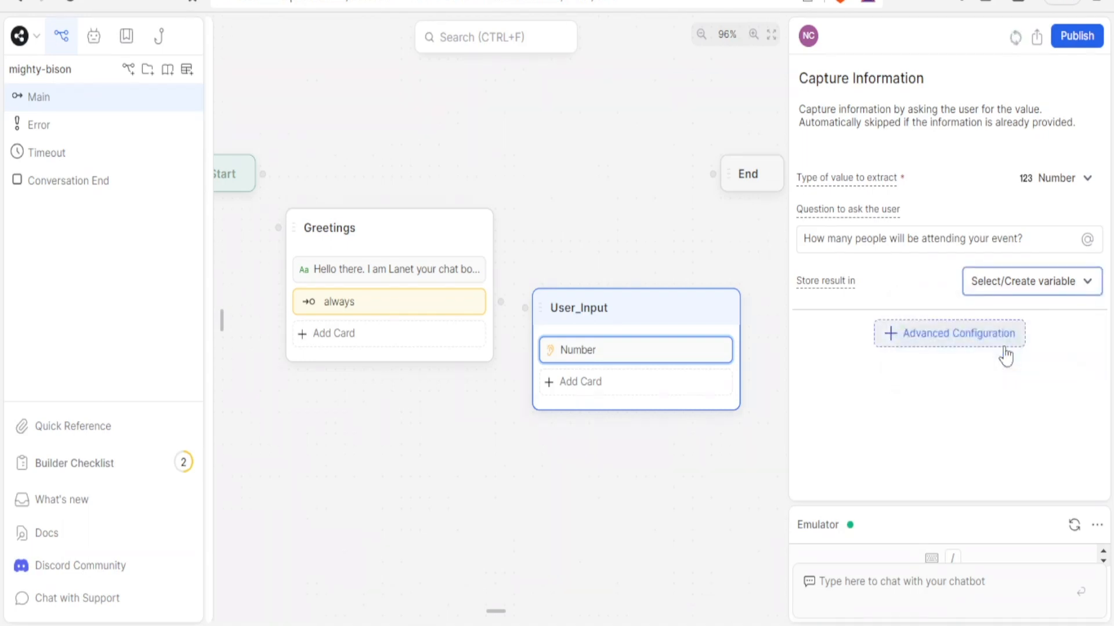
{"action": "left_click", "coordinate": [1034, 293]}
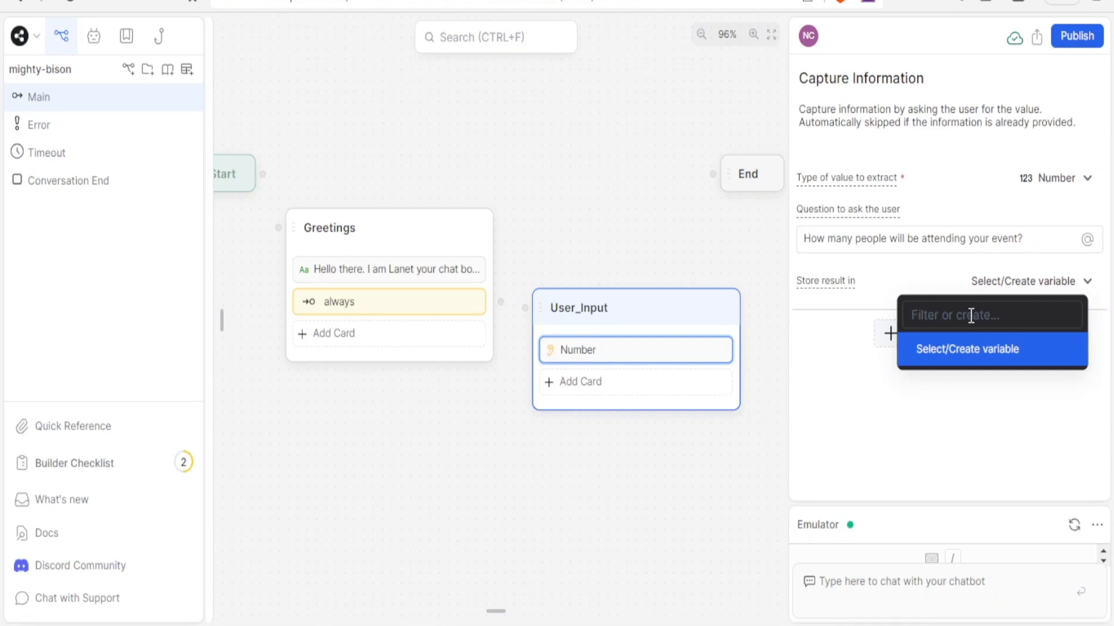
{"action": "type", "text": "U"}
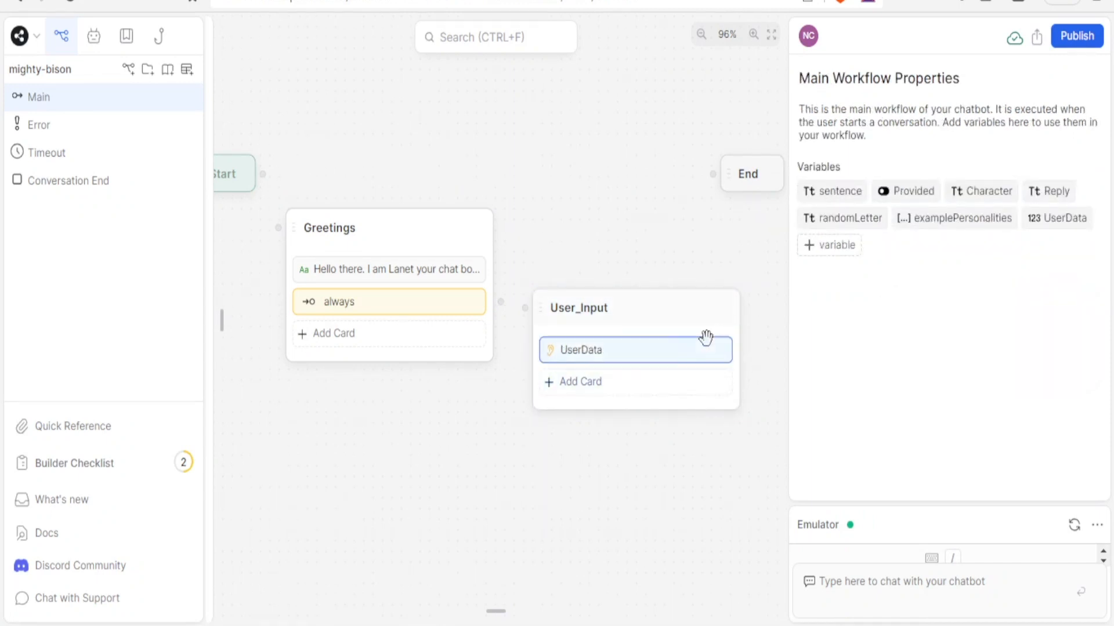
{"action": "left_click", "coordinate": [678, 349]}
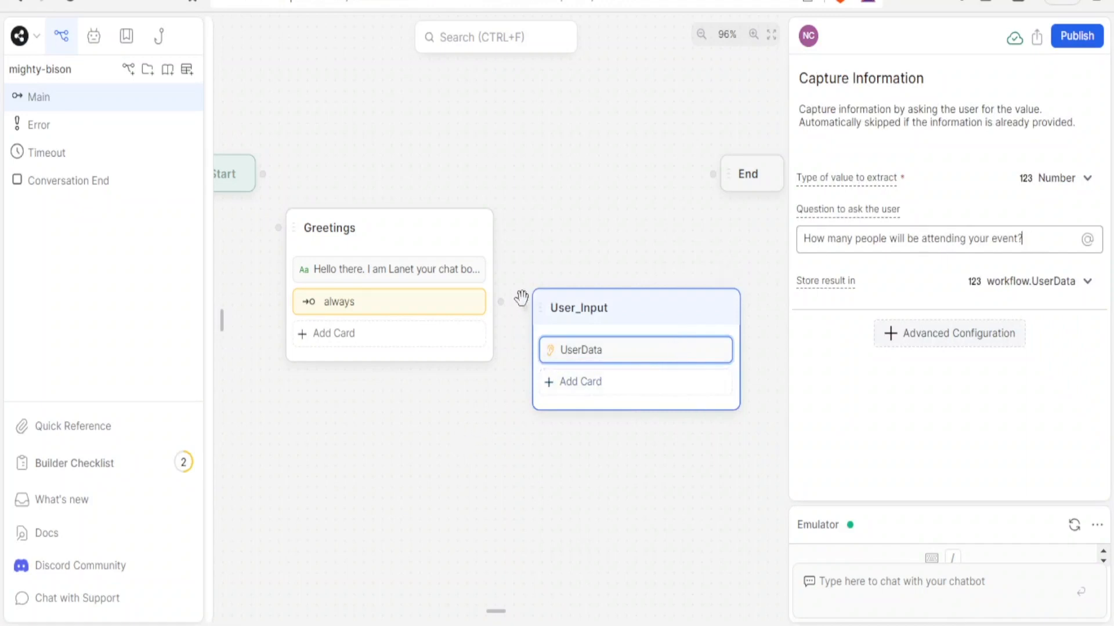
Step: Place the User_Input node directly below the Greetings node, aligned with it
{"action": "left_click_drag", "start_coordinate": [630, 300], "coordinate": [407, 434]}
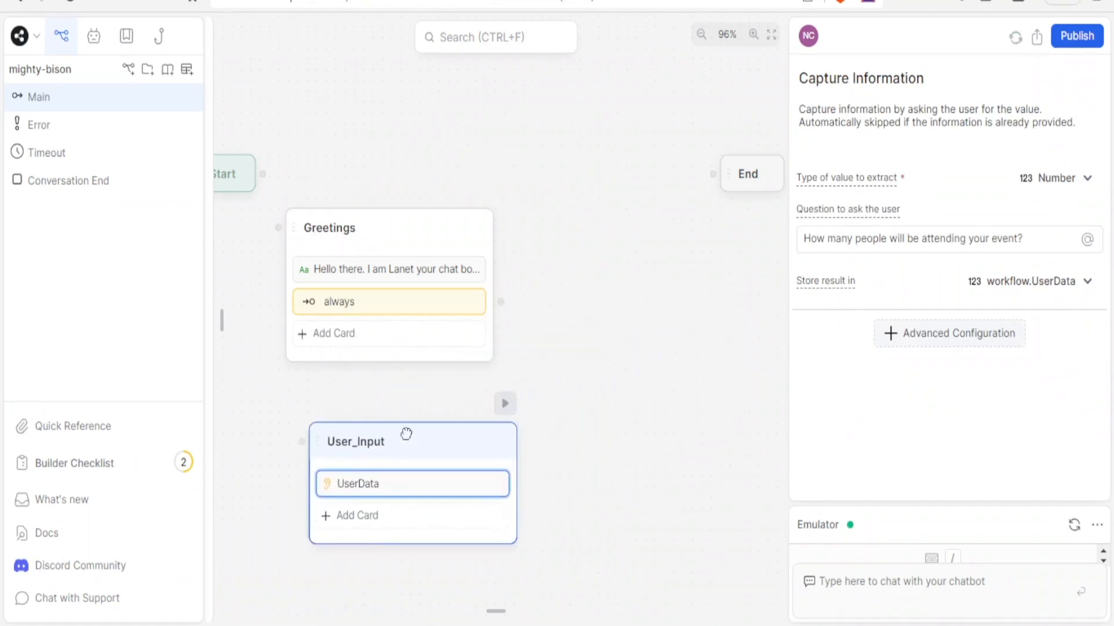
{"action": "left_click", "coordinate": [516, 612]}
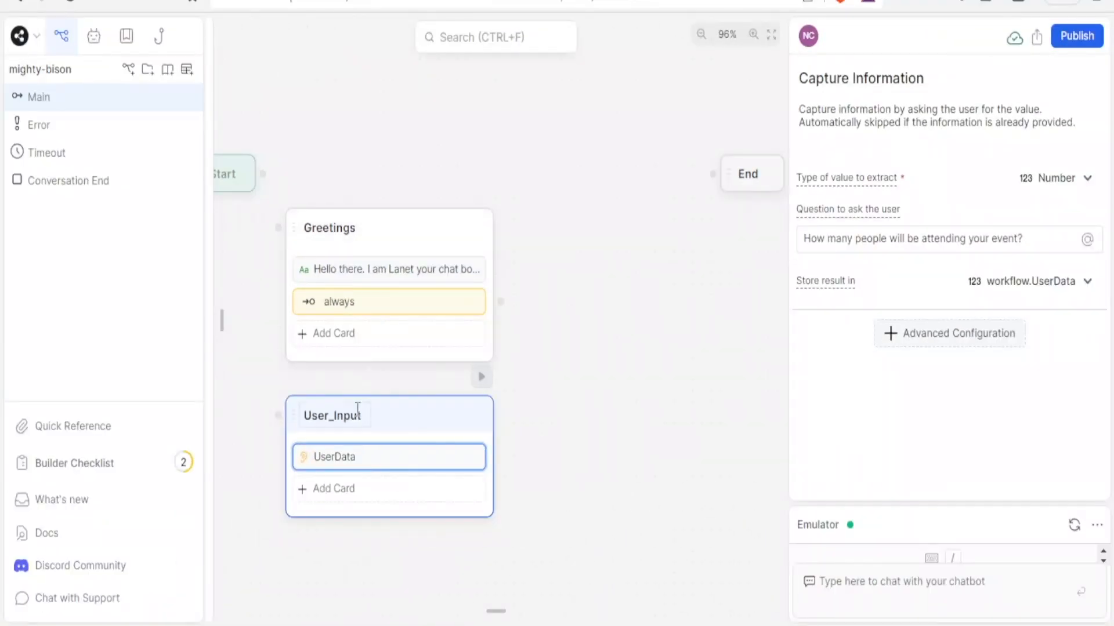
{"action": "left_click_drag", "start_coordinate": [621, 400], "coordinate": [631, 224]}
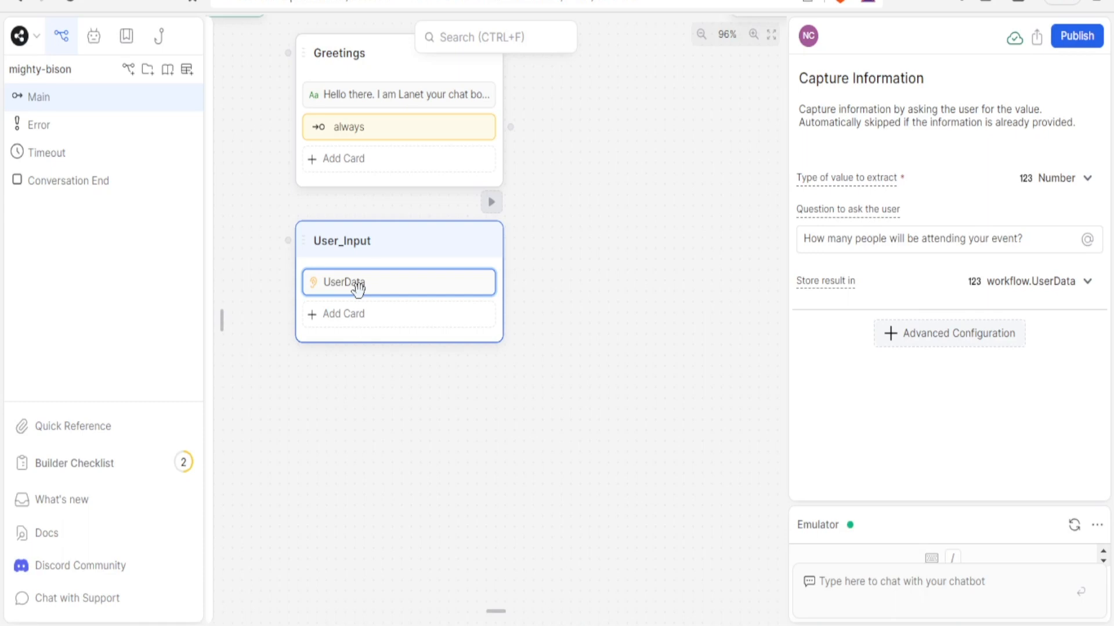
Step: Add an Intent transition below the UserData card and label it "Intent is : User puts 0 to 20"
{"action": "mouse_move", "coordinate": [229, 335]}
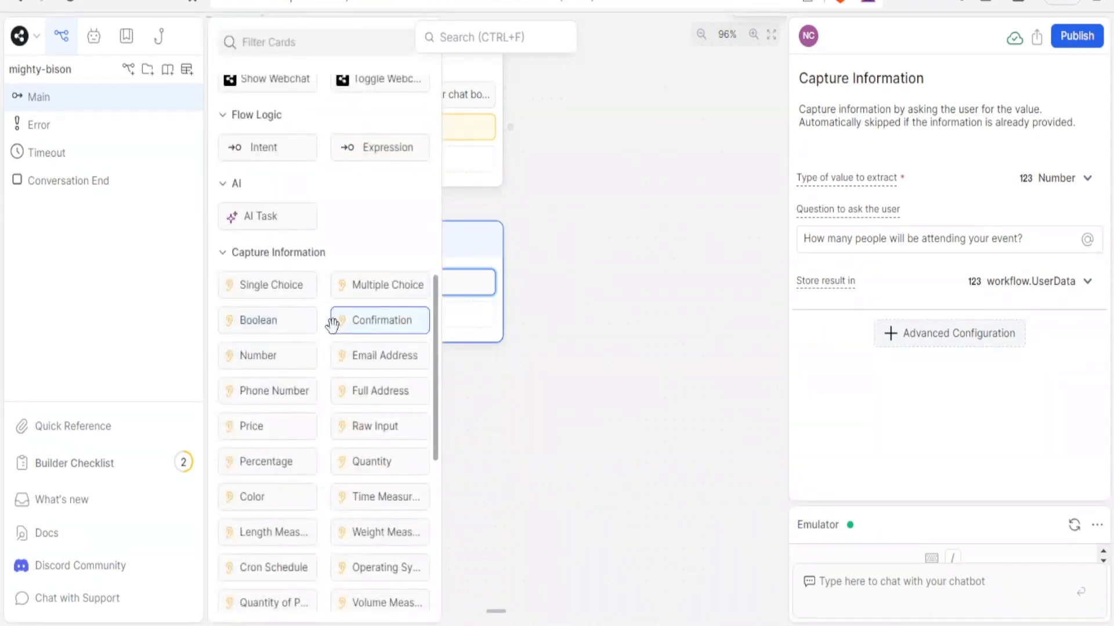
{"action": "left_click_drag", "start_coordinate": [438, 363], "coordinate": [435, 298]}
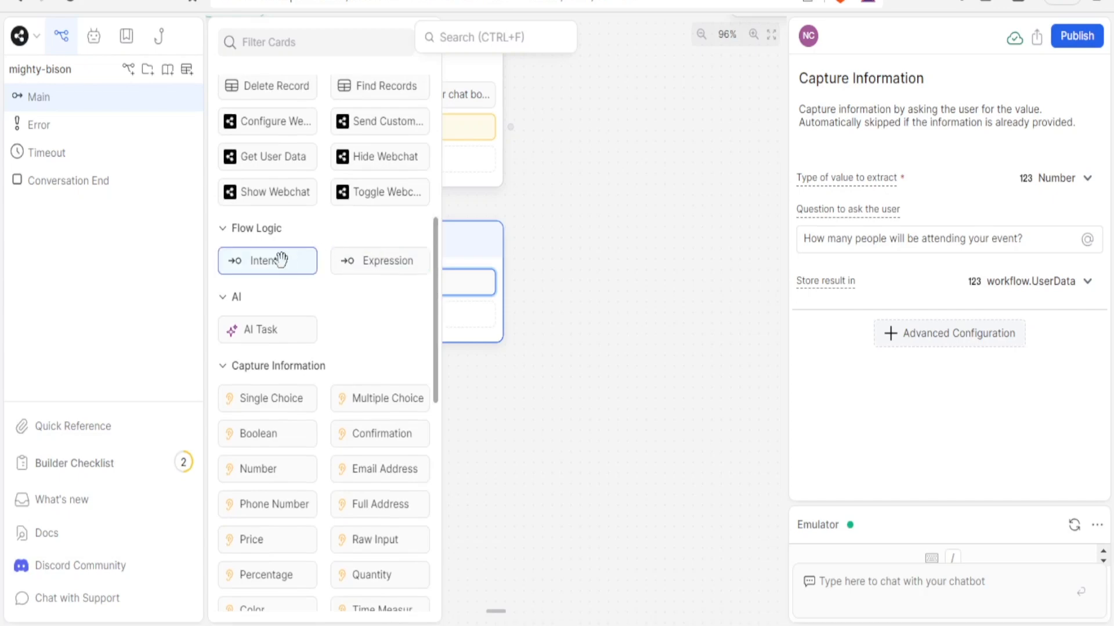
{"action": "left_click_drag", "start_coordinate": [281, 260], "coordinate": [404, 319]}
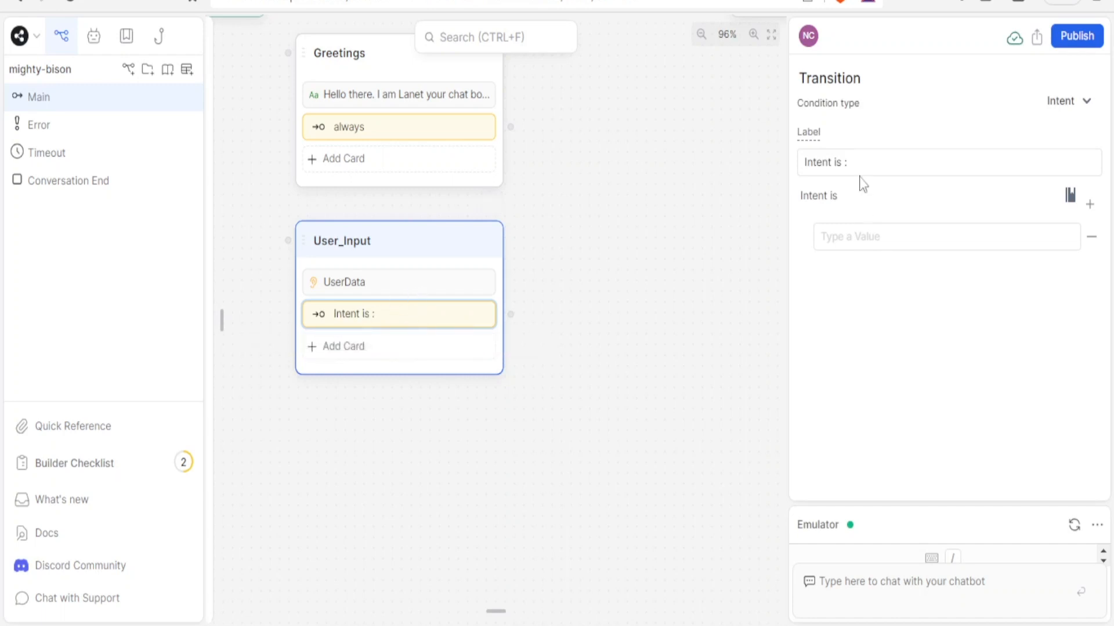
{"action": "type", "text": "User pu"}
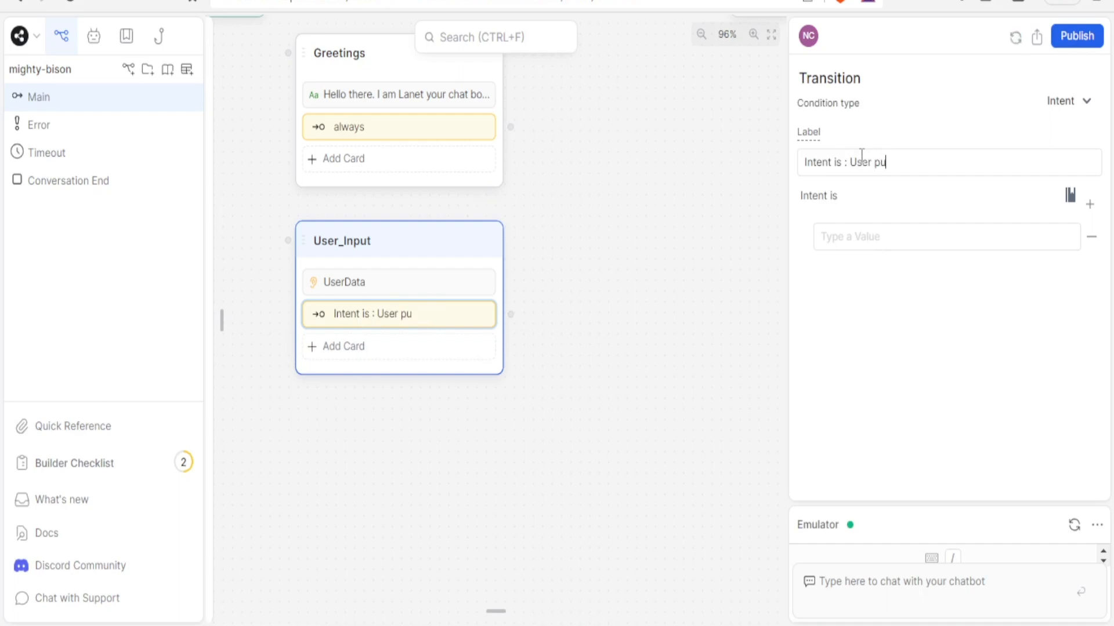
{"action": "type", "text": "ts 0 to 20"}
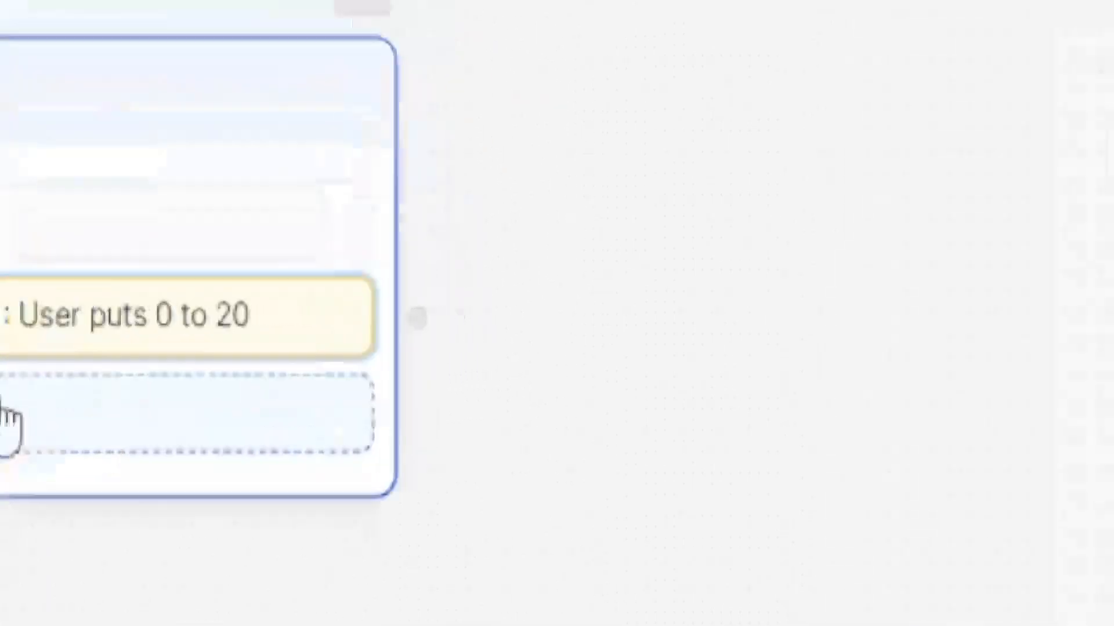
Step: Add a second Intent transition to the User_Input node and label it "Intent is : User put more than 20"
{"action": "left_click", "coordinate": [371, 348]}
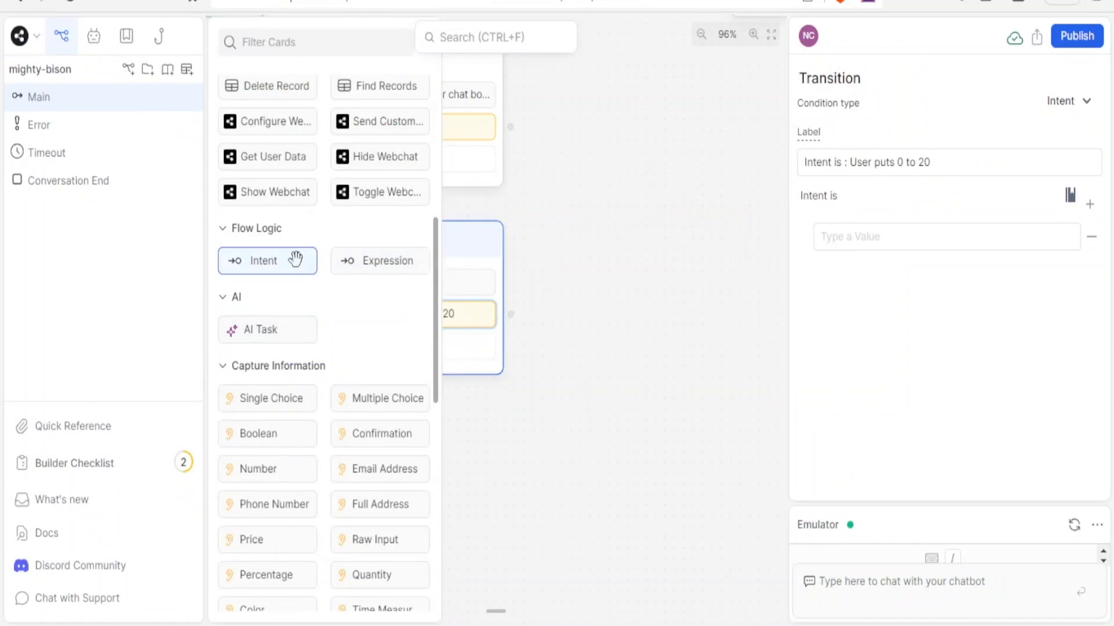
{"action": "left_click_drag", "start_coordinate": [295, 259], "coordinate": [429, 356]}
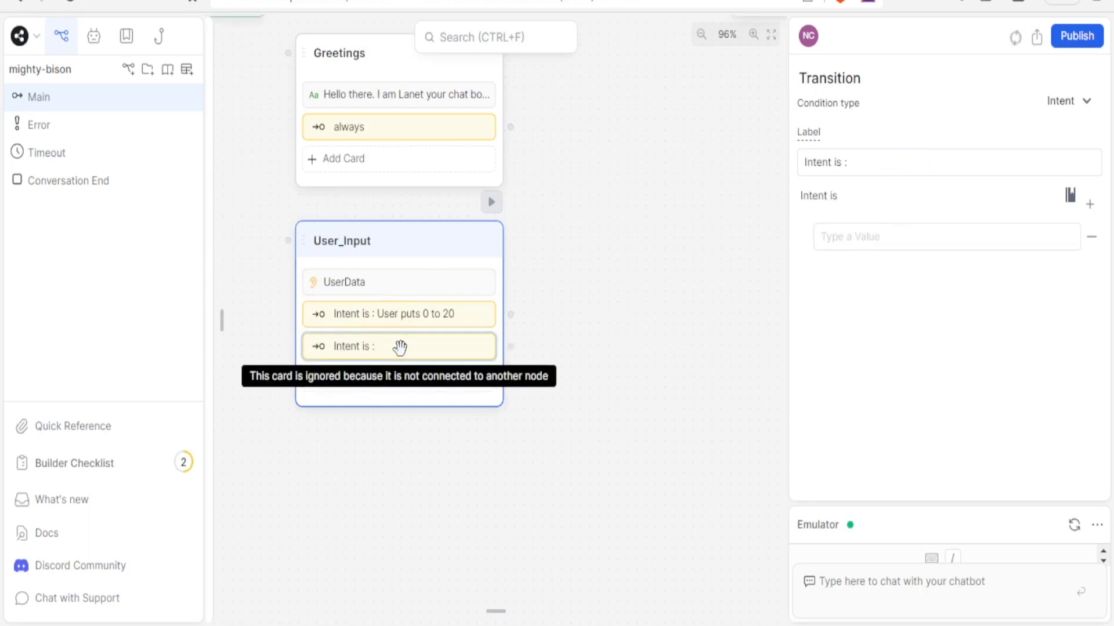
{"action": "type", "text": "User"}
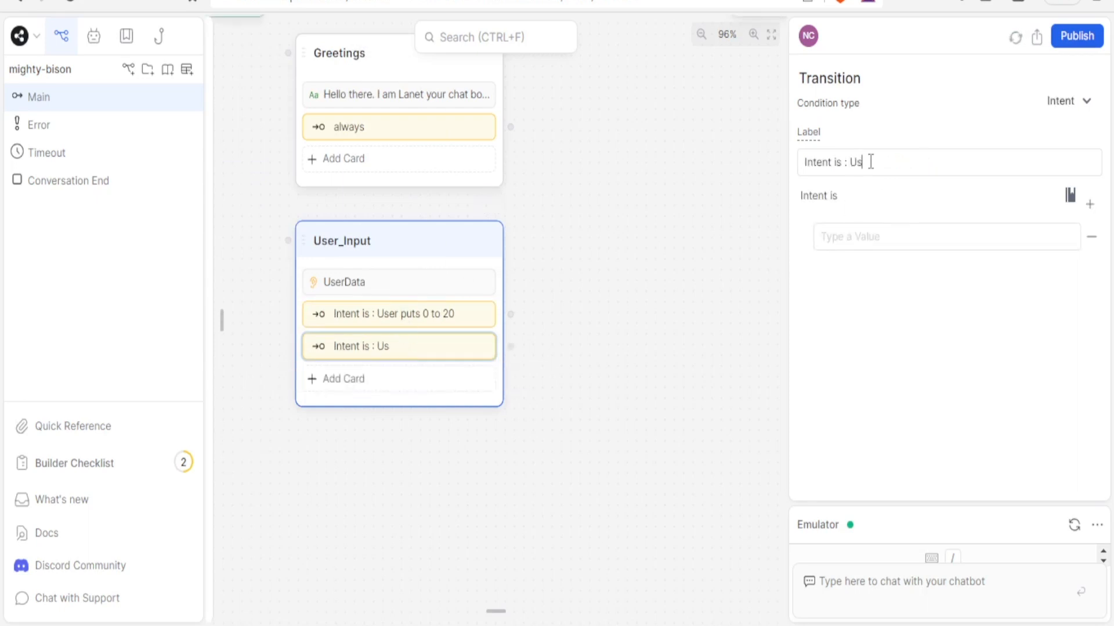
{"action": "type", "text": " put more than 20"}
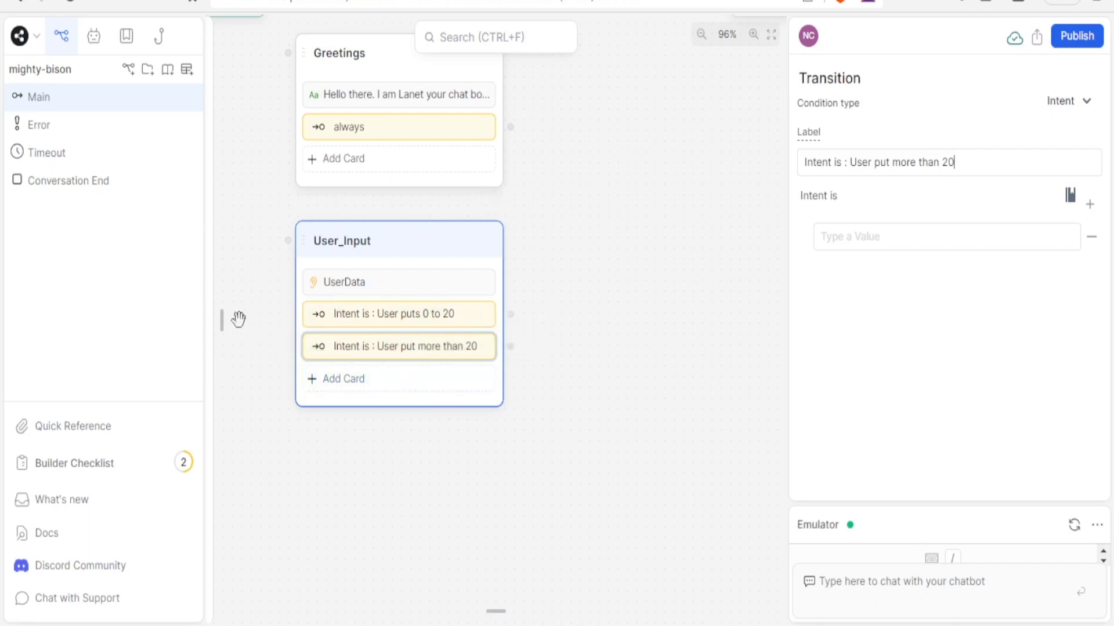
Step: Add an Expression transition to the User_Input node below the two intents
{"action": "mouse_move", "coordinate": [224, 327]}
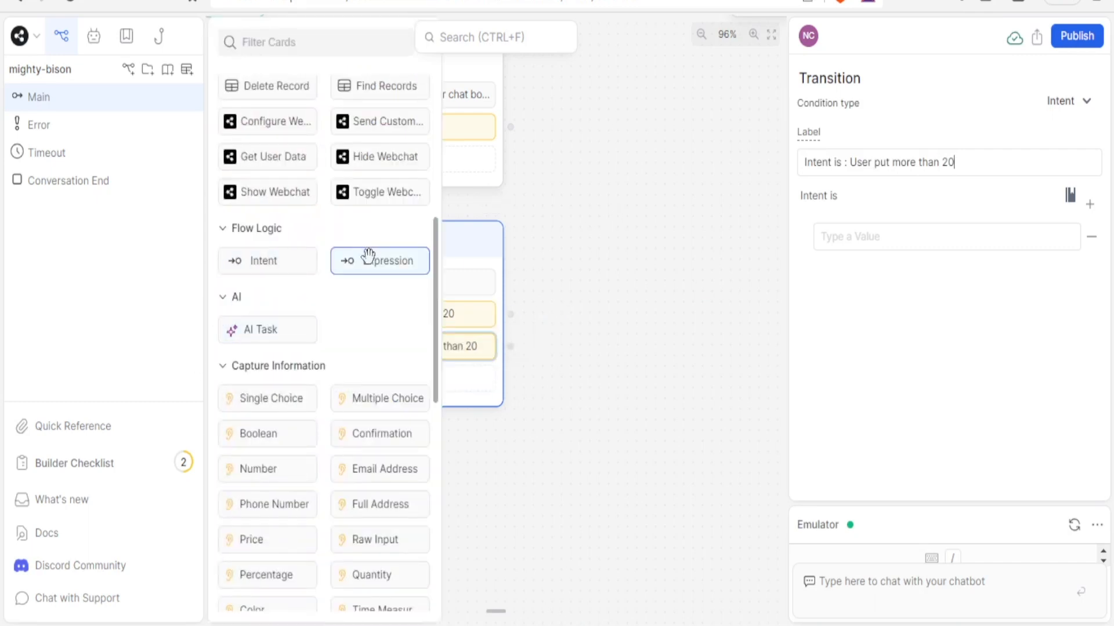
{"action": "left_click_drag", "start_coordinate": [368, 255], "coordinate": [447, 397]}
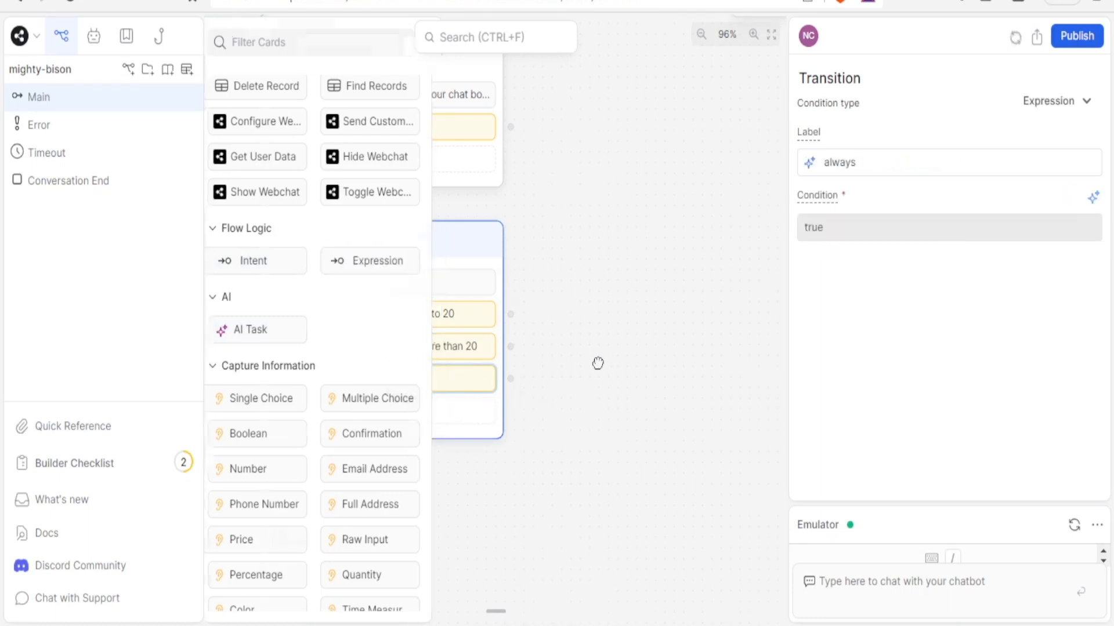
{"action": "left_click", "coordinate": [696, 346]}
{"action": "left_click_drag", "start_coordinate": [662, 146], "coordinate": [723, 236]}
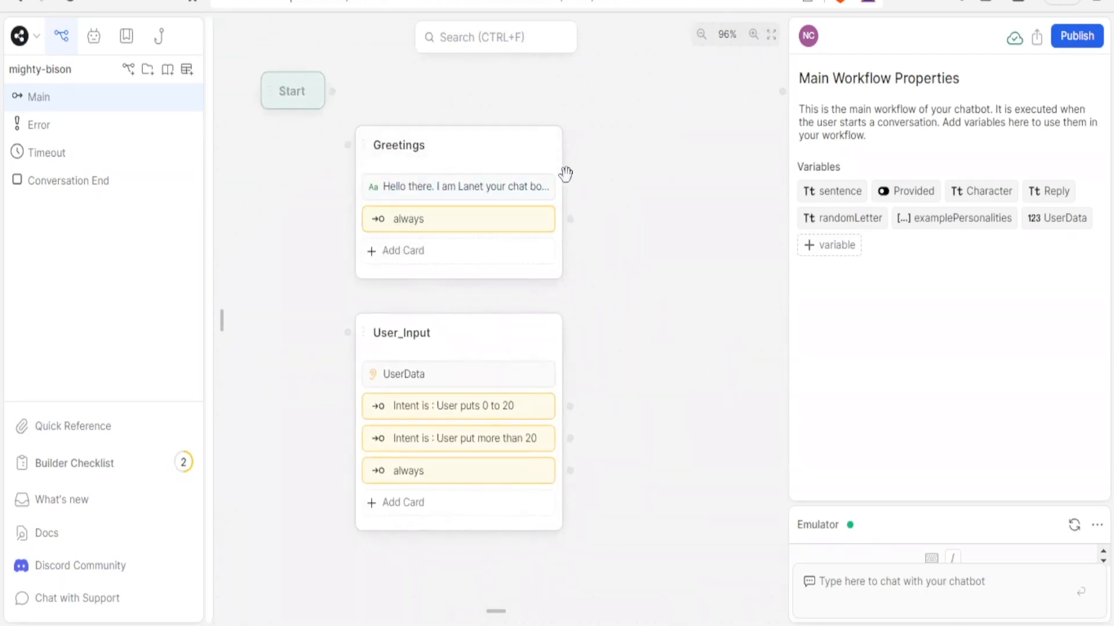
{"action": "left_click_drag", "start_coordinate": [695, 332], "coordinate": [690, 283]}
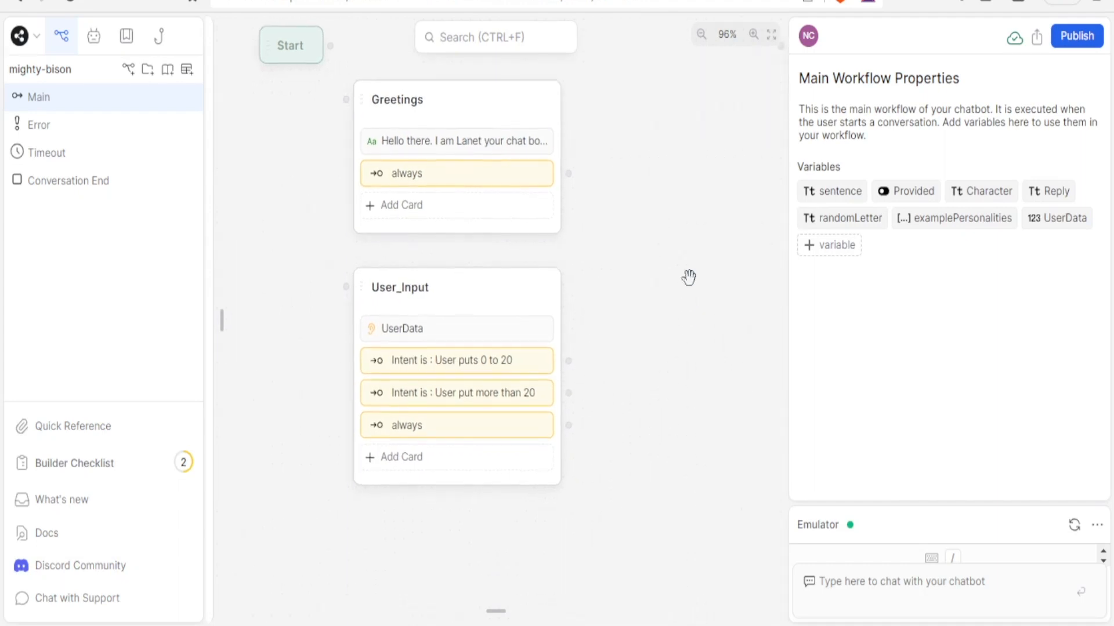
Step: Add a standard node below the User_Input node and name it Restaurant
{"action": "left_click", "coordinate": [482, 325]}
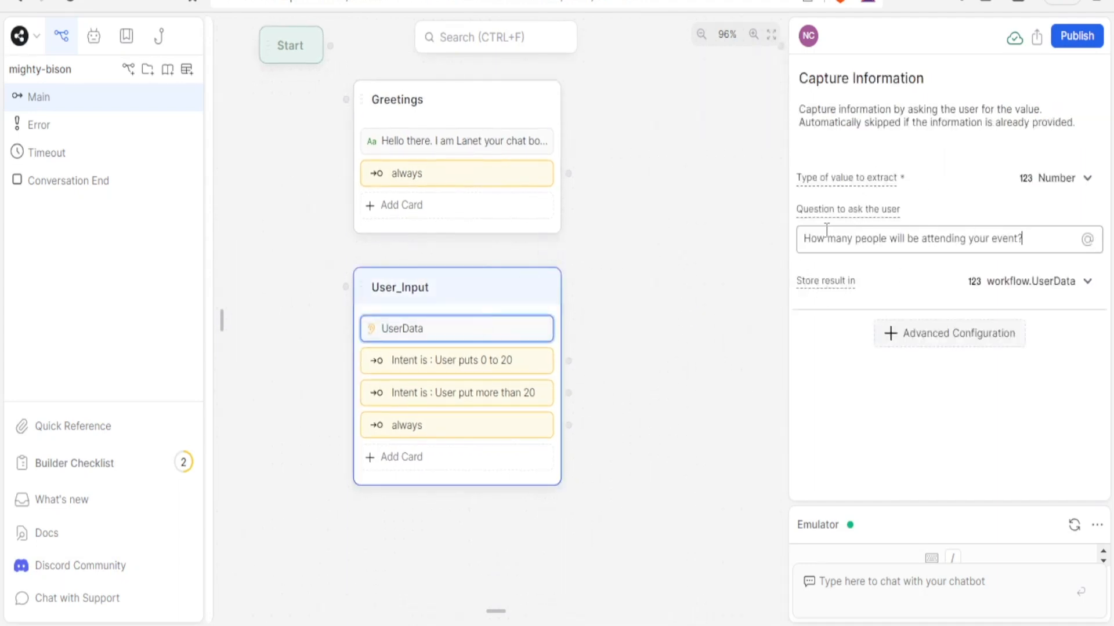
{"action": "scroll", "coordinate": [684, 308], "scroll_direction": "down", "scroll_amount": 3}
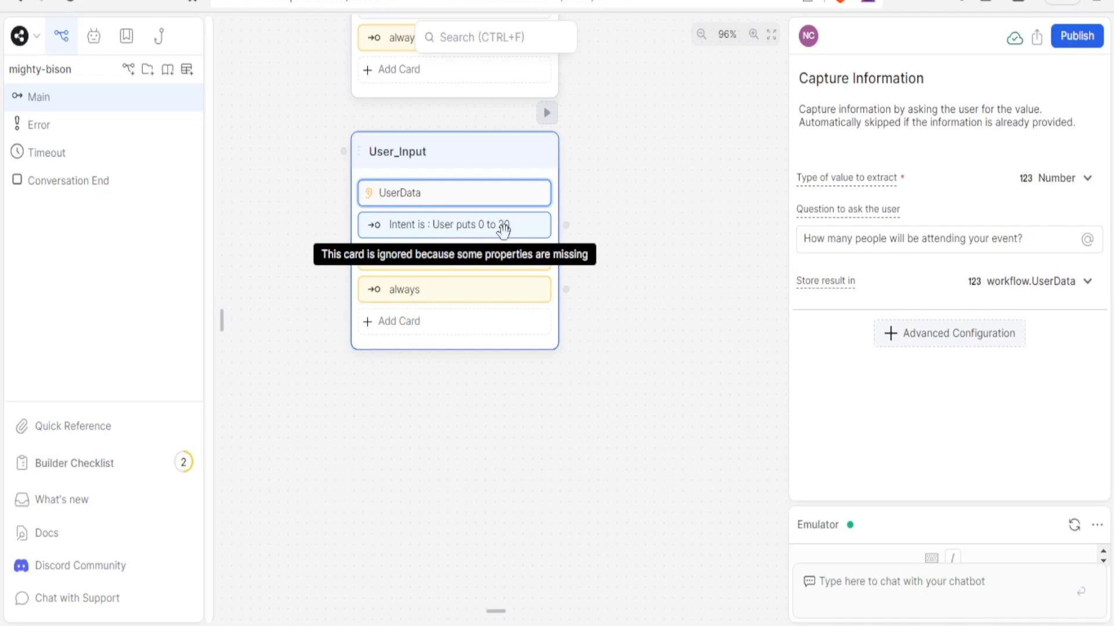
{"action": "right_click", "coordinate": [461, 445]}
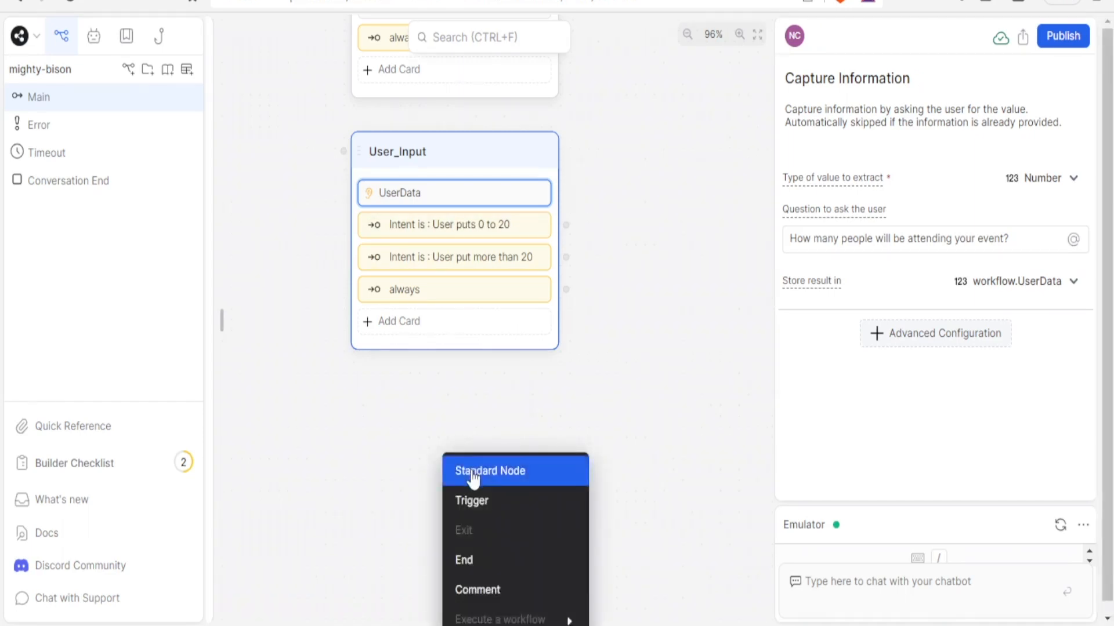
{"action": "left_click", "coordinate": [471, 470]}
{"action": "left_click_drag", "start_coordinate": [537, 464], "coordinate": [485, 435]}
{"action": "key", "text": "BackSpace"}
{"action": "key", "text": "BackSpace"}
{"action": "key", "text": "BackSpace"}
{"action": "key", "text": "BackSpace"}
{"action": "key", "text": "BackSpace"}
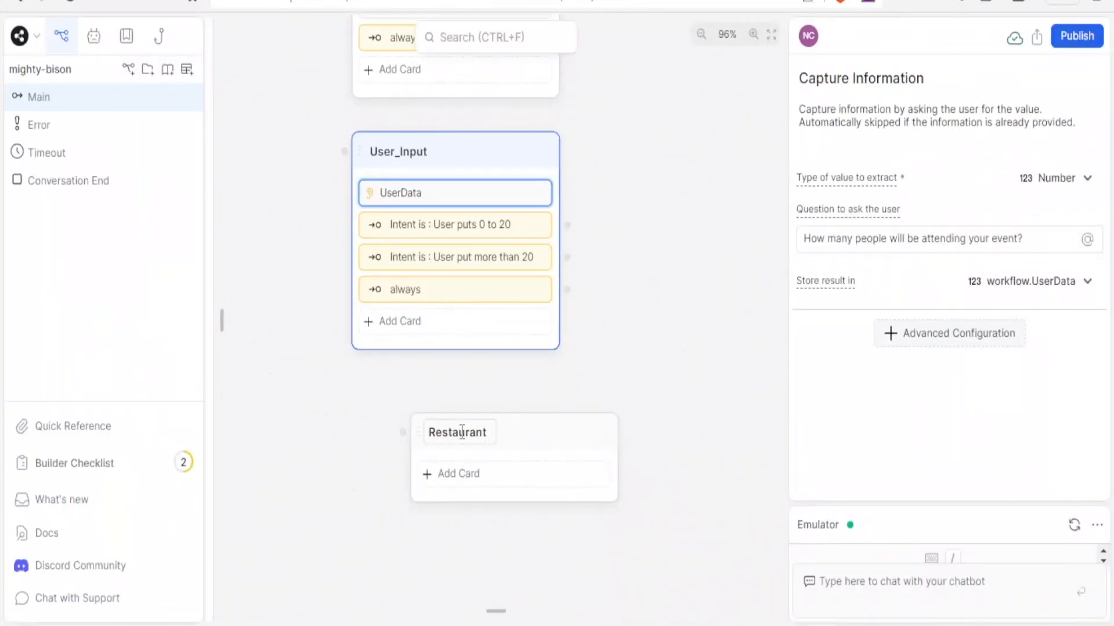
{"action": "left_click", "coordinate": [462, 432]}
Step: Add a Text message card to the Restaurant node
{"action": "mouse_move", "coordinate": [224, 318]}
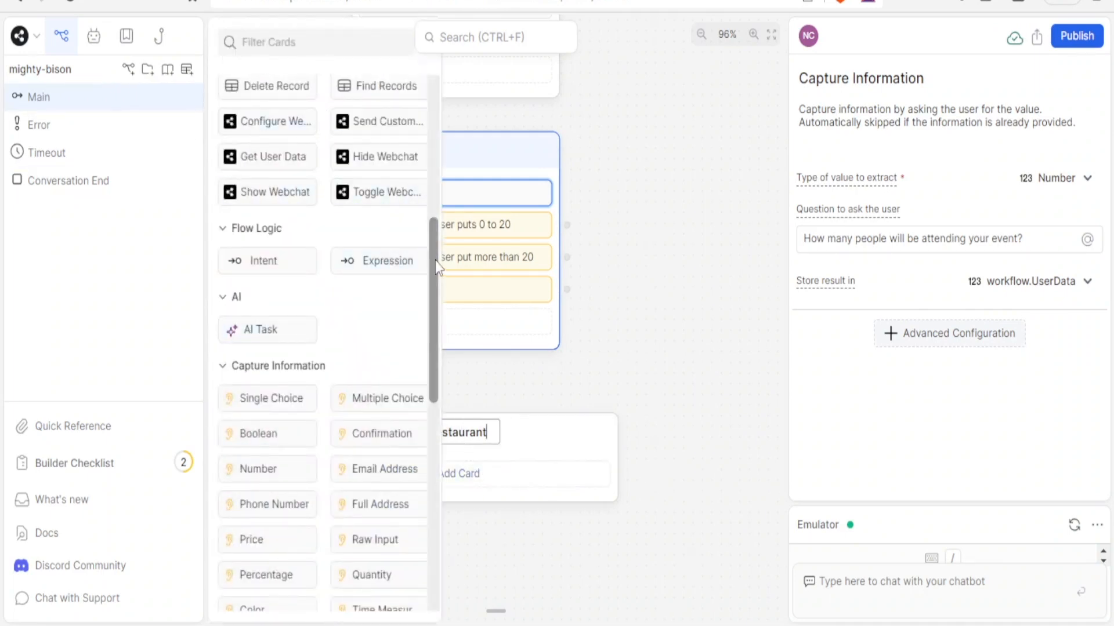
{"action": "scroll", "coordinate": [435, 261], "scroll_direction": "up", "scroll_amount": 5}
{"action": "left_click_drag", "start_coordinate": [267, 120], "coordinate": [492, 474]}
{"action": "left_click", "coordinate": [491, 473]}
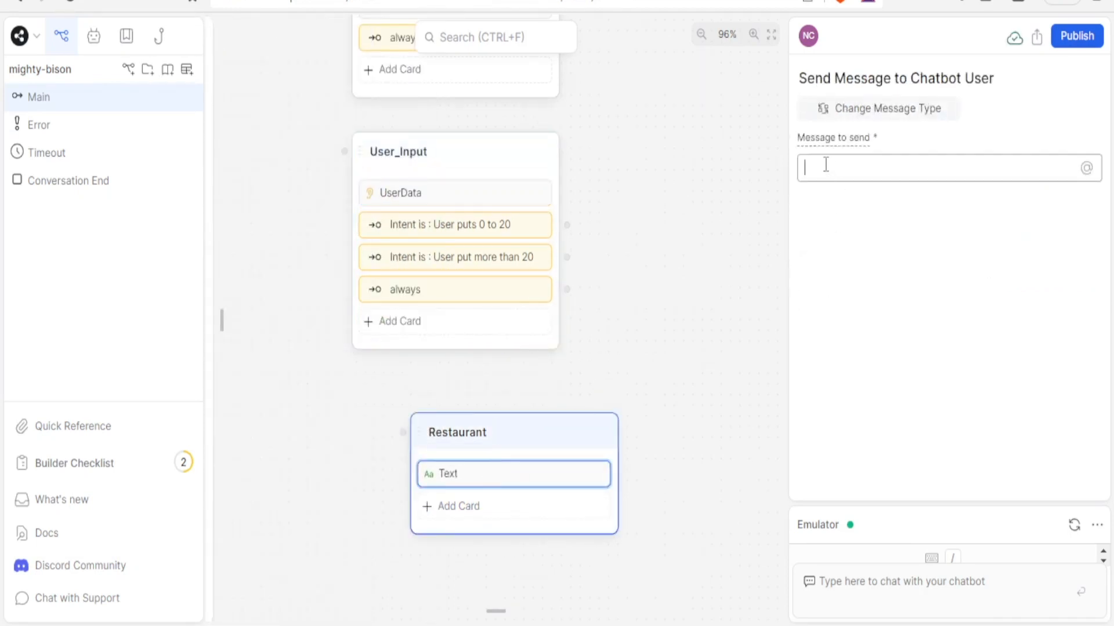
Step: Start the Restaurant text card's message with "Okay, for a" followed by the workflow.UserData variable
{"action": "type", "text": "Okay, for a"}
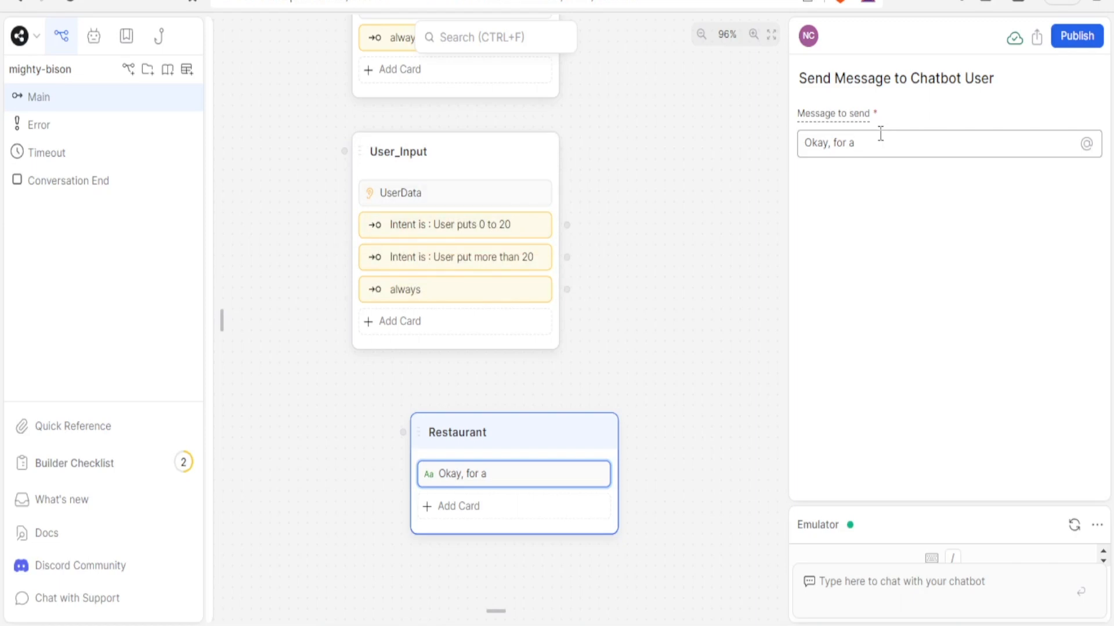
{"action": "type", "text": "@"}
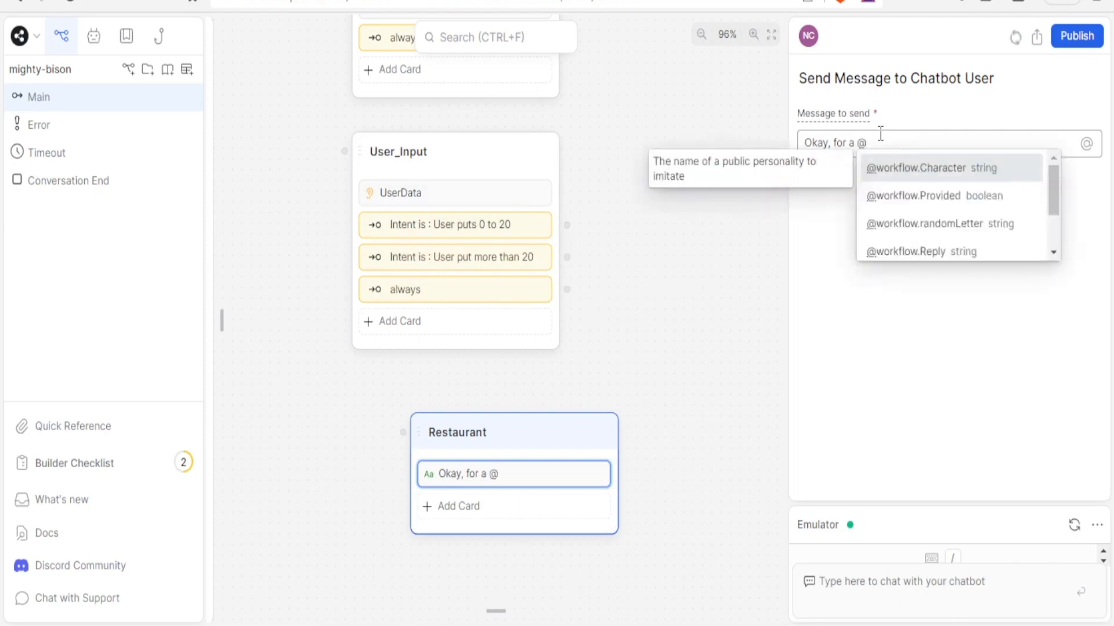
{"action": "type", "text": "U"}
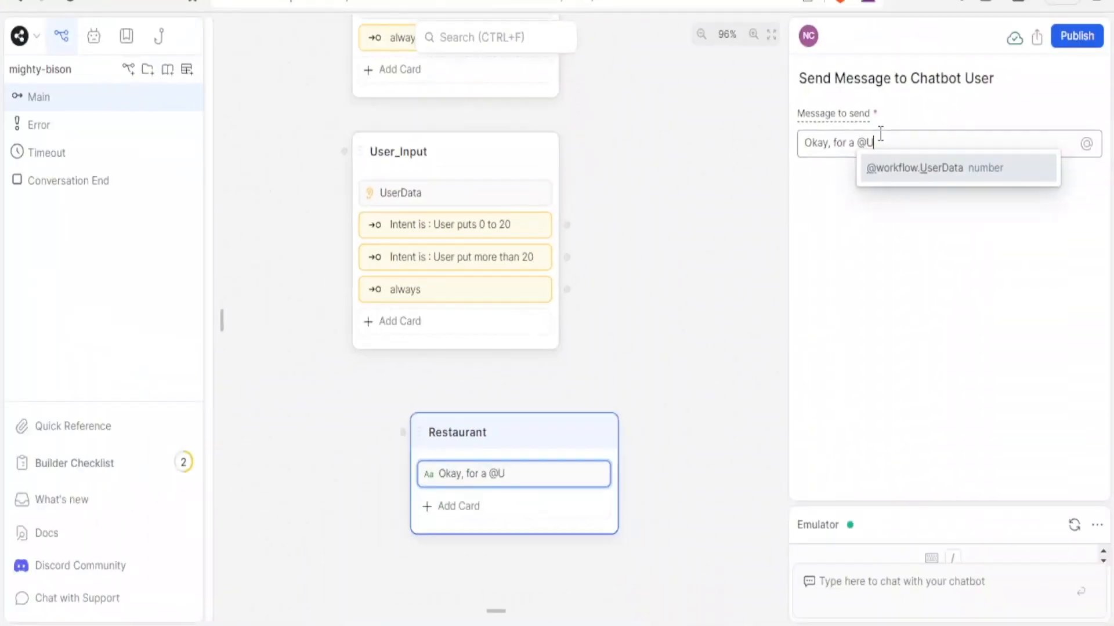
{"action": "left_click", "coordinate": [890, 170]}
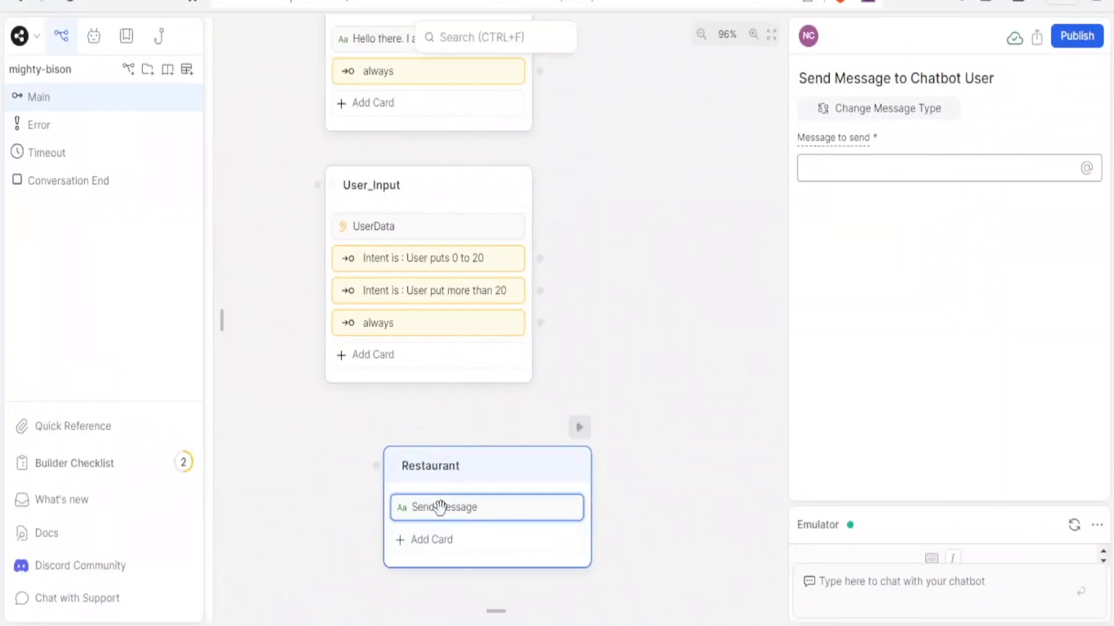
{"action": "left_click", "coordinate": [824, 171]}
{"action": "type", "text": "A"}
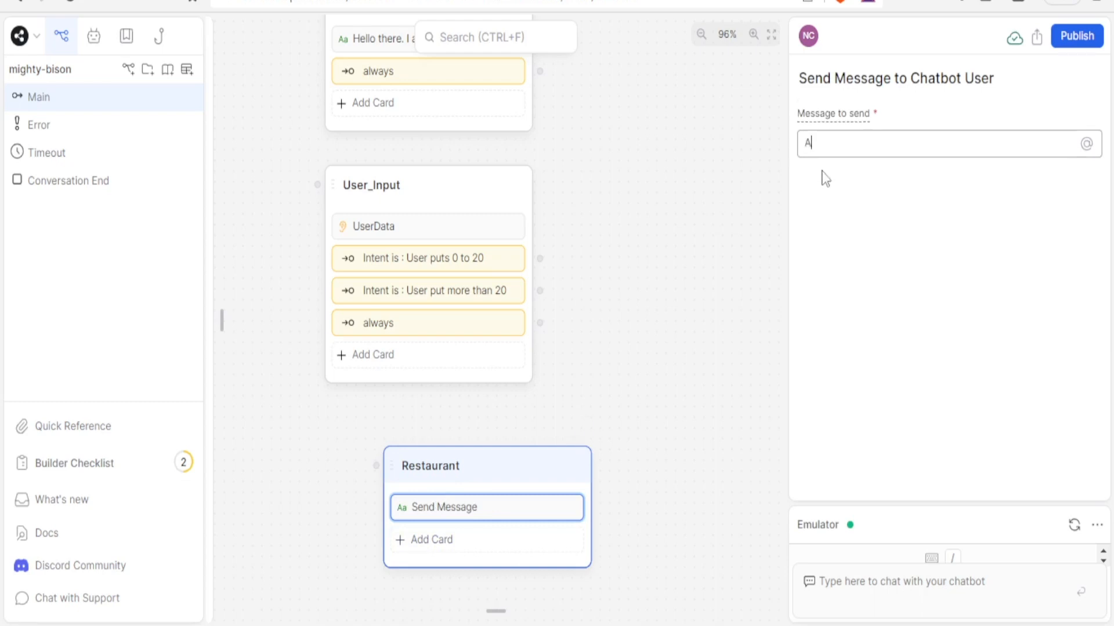
{"action": "type", "text": "ha for "}
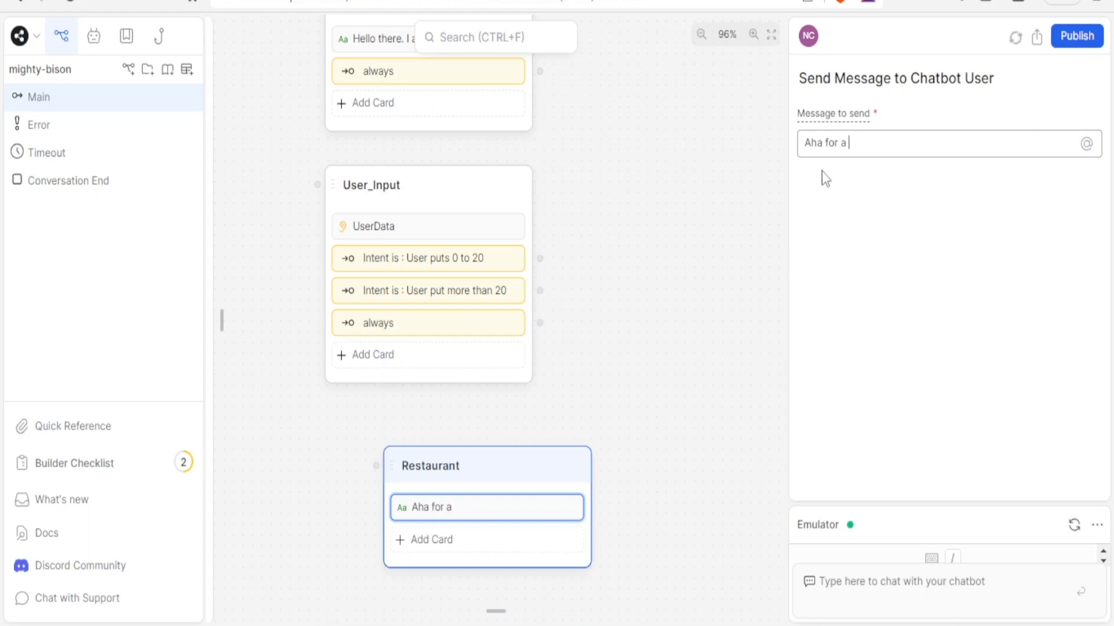
{"action": "type", "text": "a @"}
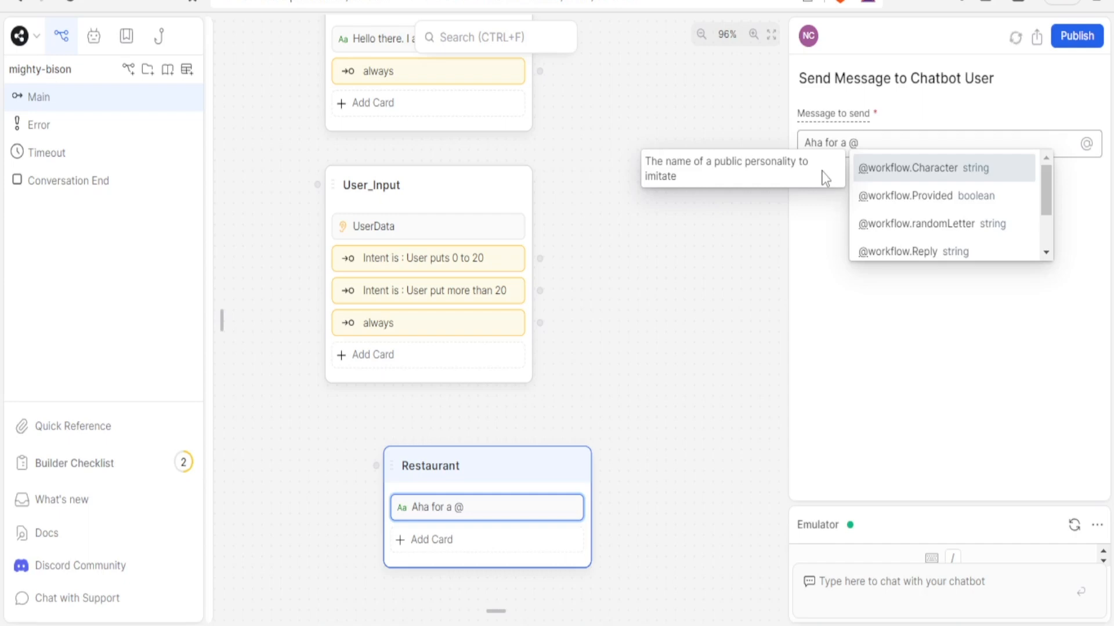
{"action": "type", "text": "us"}
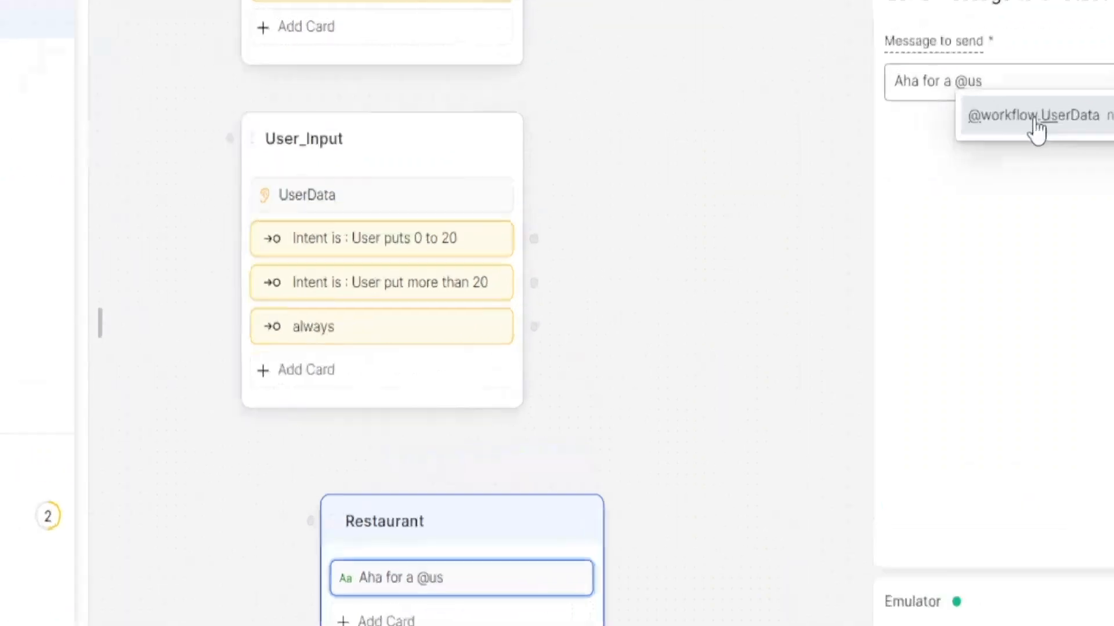
{"action": "left_click", "coordinate": [908, 179]}
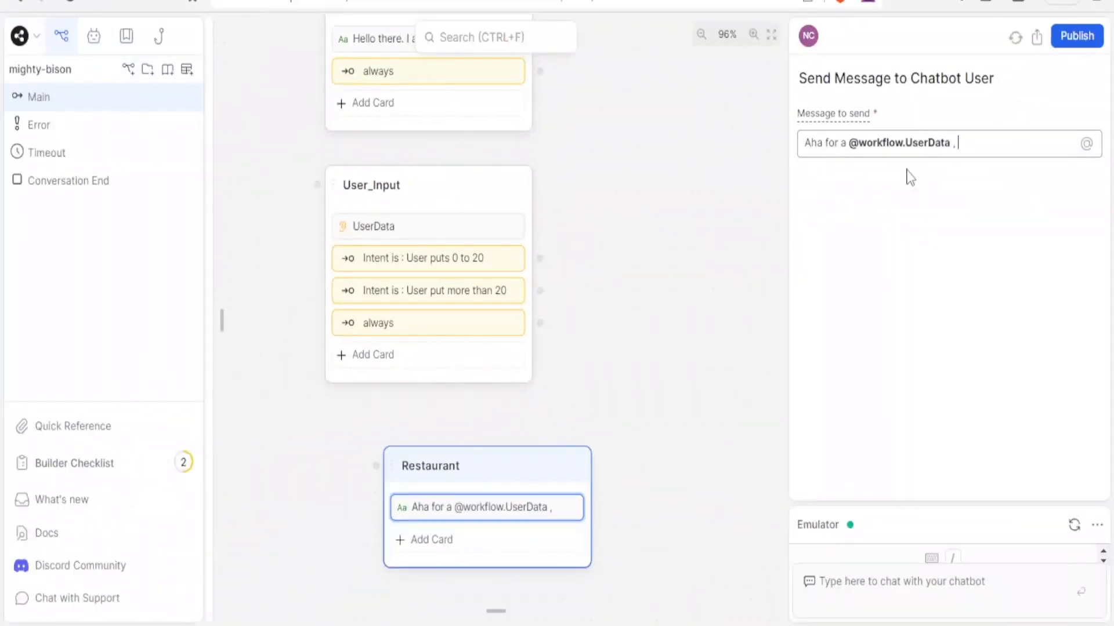
{"action": "type", "text": "Use"}
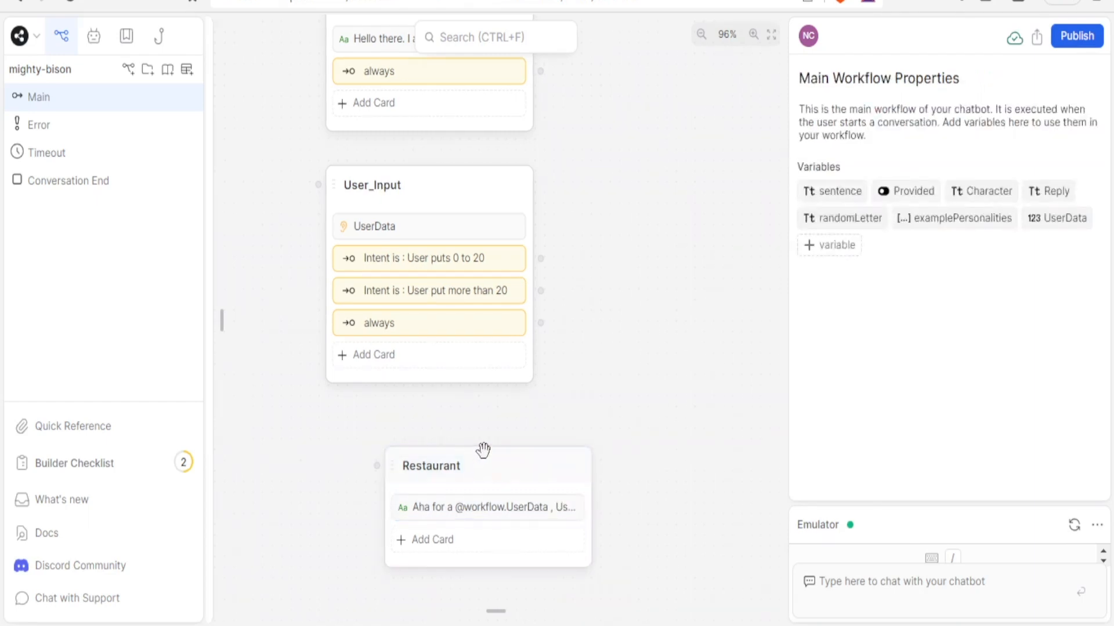
Step: Move the Restaurant node beside the User_Input node and paste a copy of it below, allowing clipboard access for the site
{"action": "left_click_drag", "start_coordinate": [485, 458], "coordinate": [681, 187]}
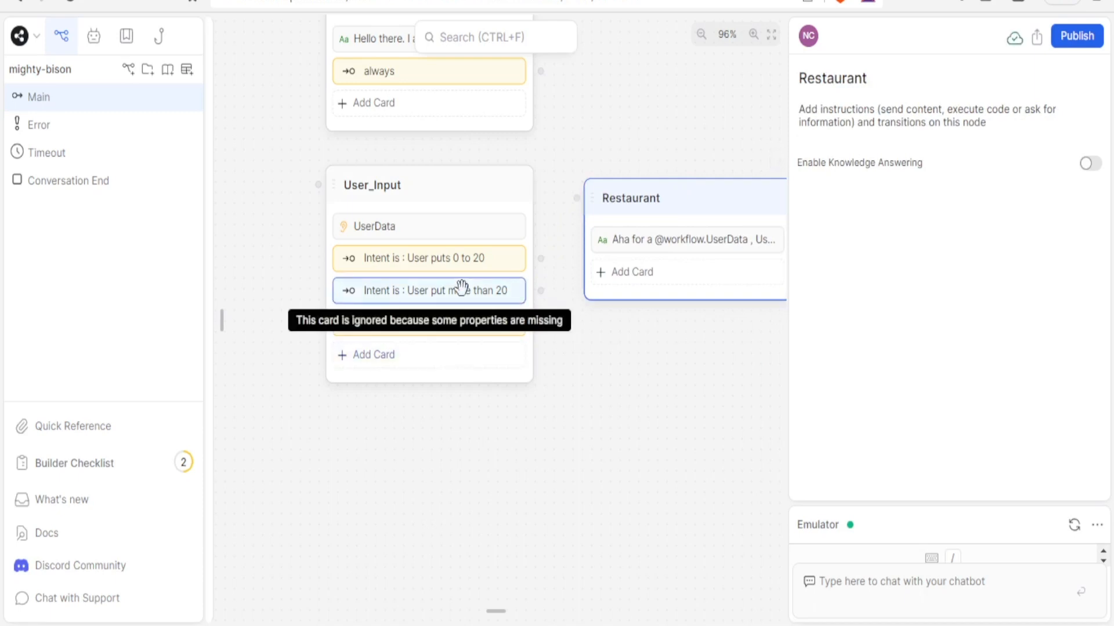
{"action": "left_click_drag", "start_coordinate": [566, 397], "coordinate": [495, 404]}
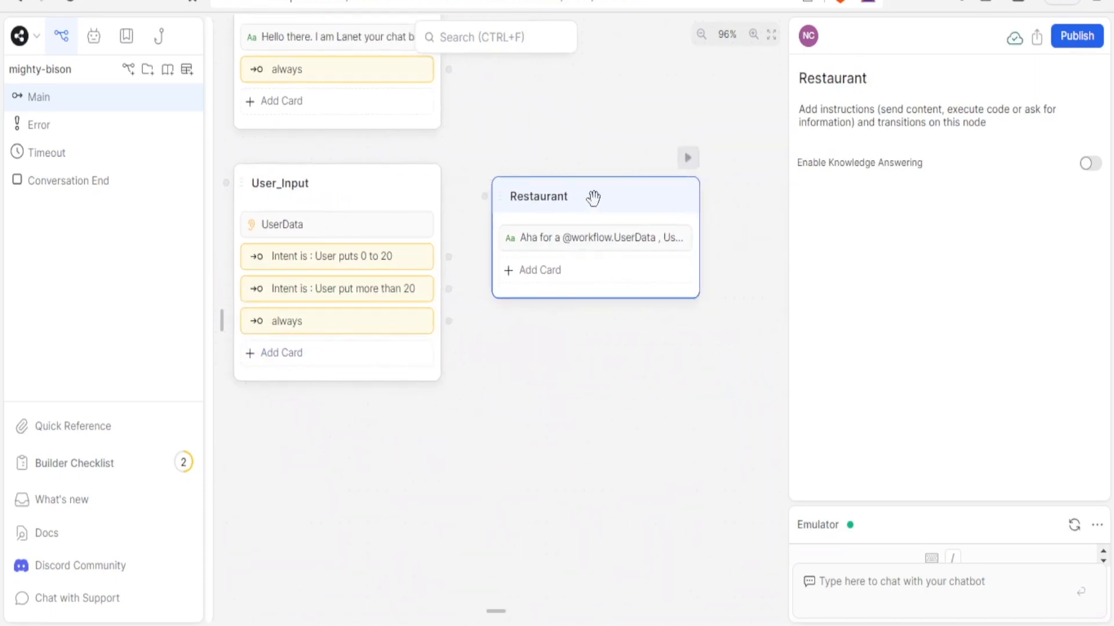
{"action": "key", "text": "ctrl+c"}
{"action": "key", "text": "ctrl+v"}
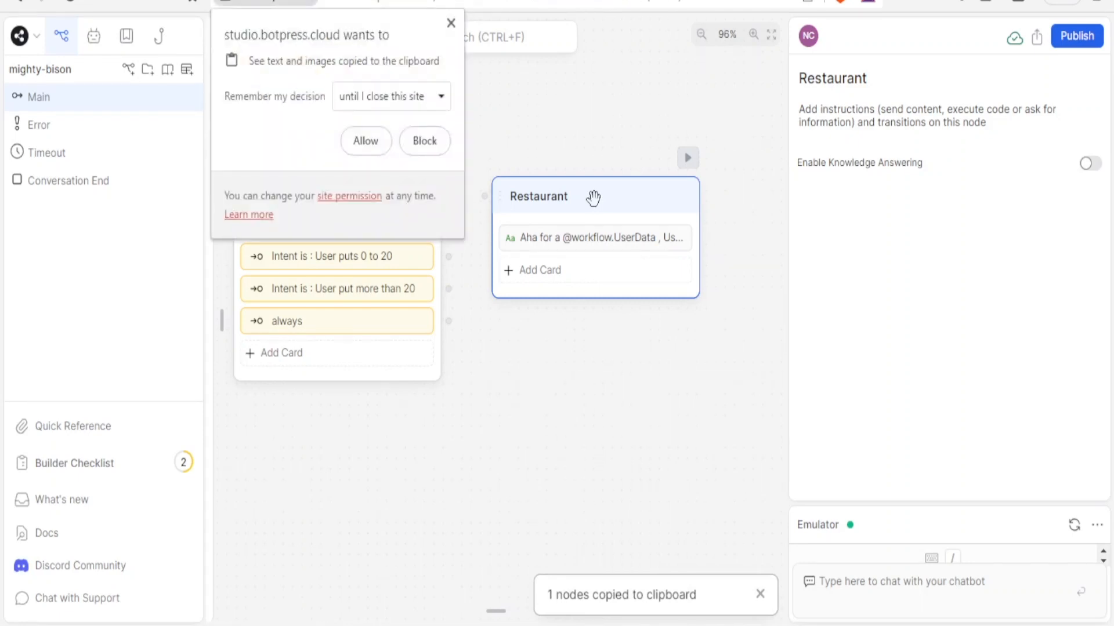
{"action": "key", "text": "Return"}
{"action": "left_click", "coordinate": [649, 379]}
{"action": "left_click_drag", "start_coordinate": [649, 379], "coordinate": [613, 380]}
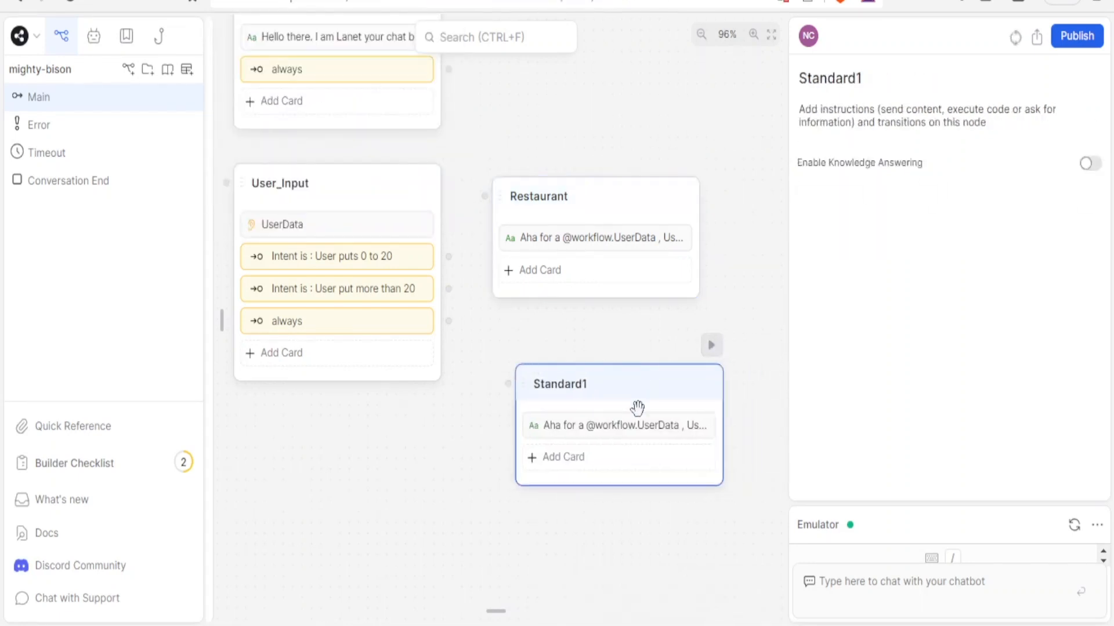
Step: Replace "restaurant" with "mini filed" in the copied node's message and align the copy beneath the Restaurant node
{"action": "left_click", "coordinate": [635, 428]}
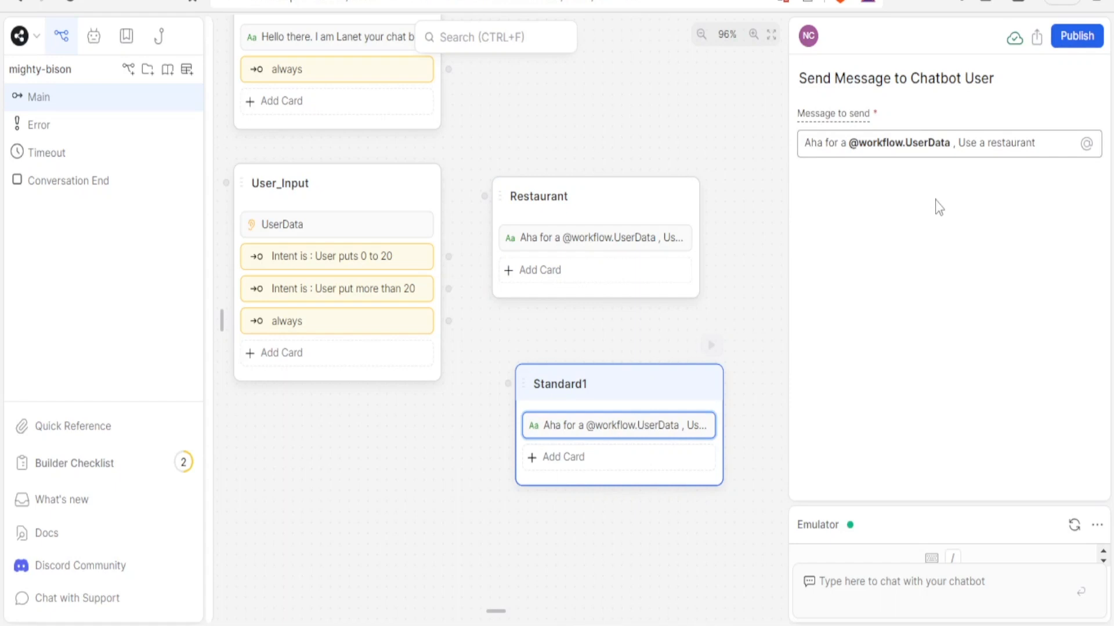
{"action": "left_click_drag", "start_coordinate": [1038, 144], "coordinate": [998, 150]}
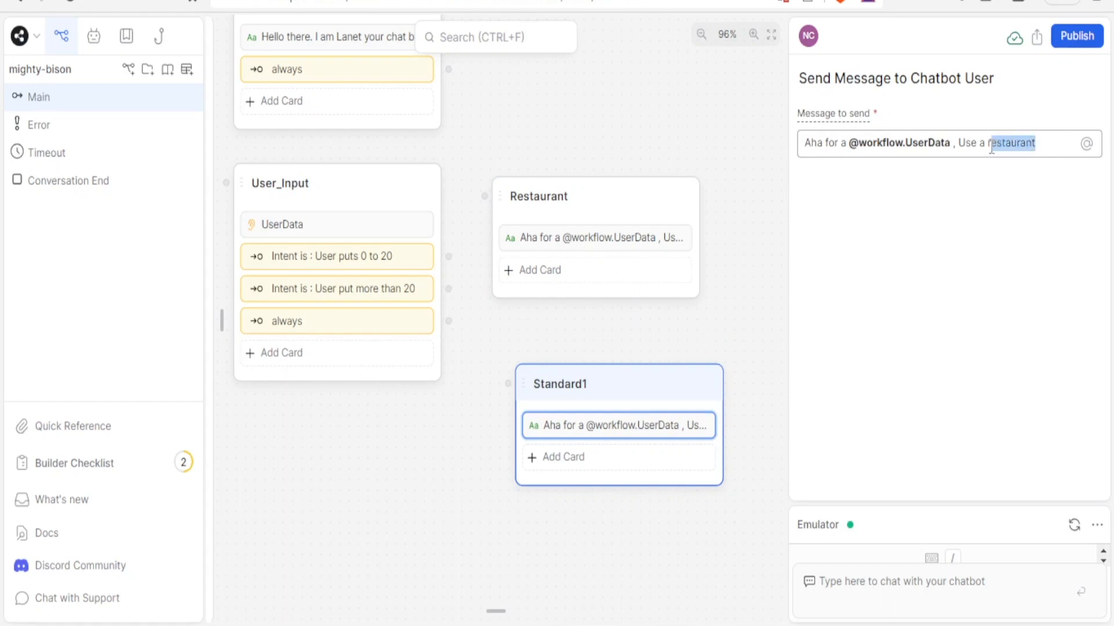
{"action": "key", "text": "BackSpace"}
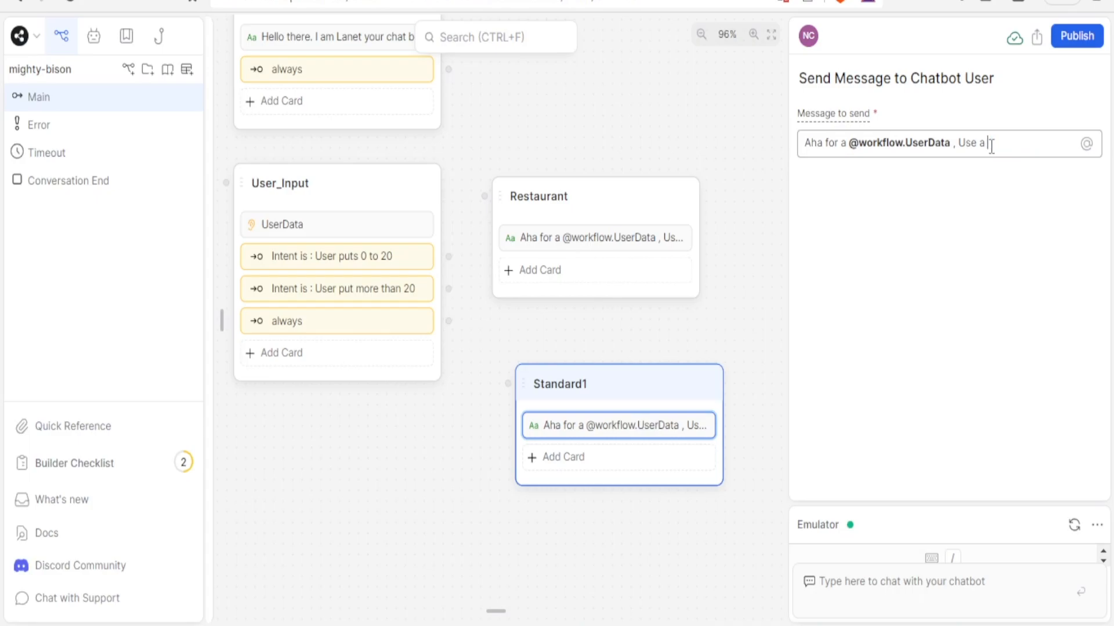
{"action": "type", "text": "mini filed"}
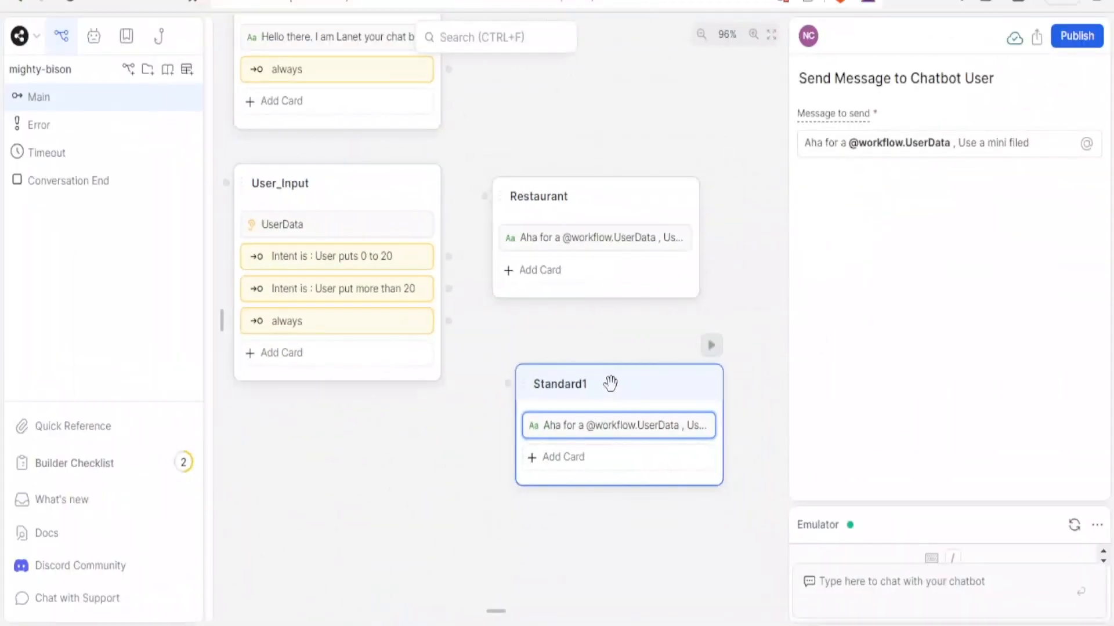
{"action": "left_click_drag", "start_coordinate": [608, 385], "coordinate": [595, 376]}
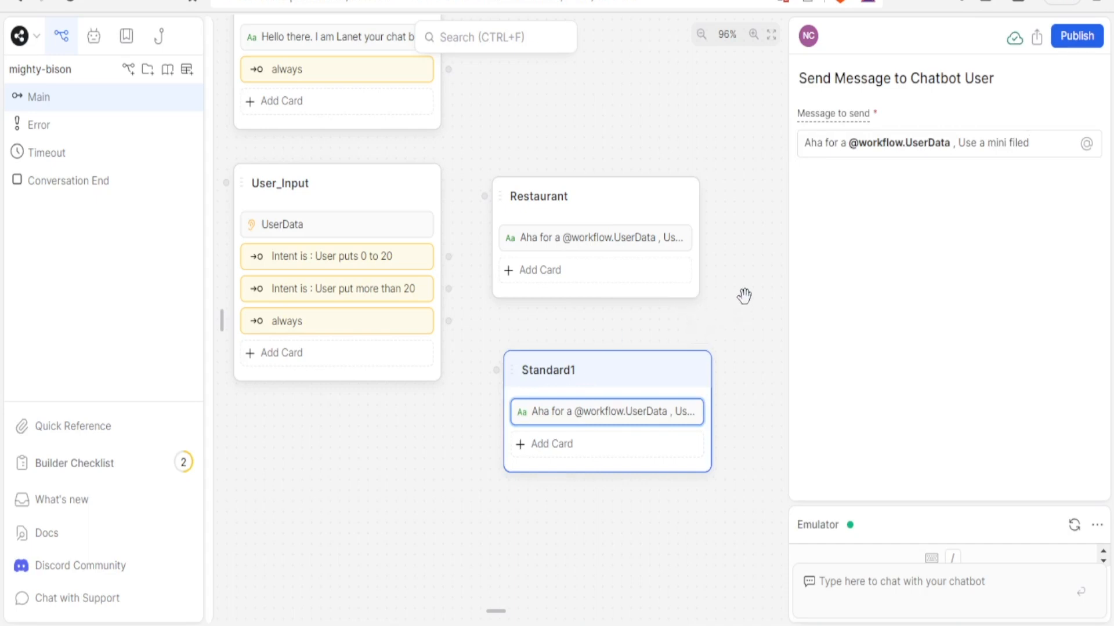
Step: Check the UserData capture card in User_Input and rename the copied Standard1 node as Mini_Field
{"action": "scroll", "coordinate": [738, 307], "scroll_direction": "up", "scroll_amount": 3}
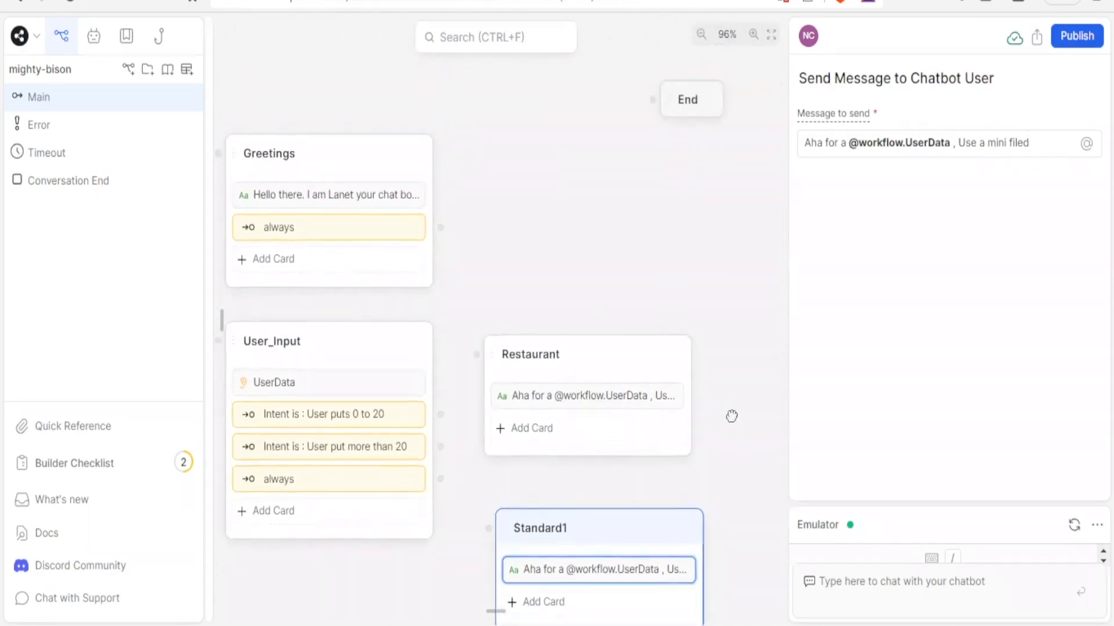
{"action": "left_click_drag", "start_coordinate": [559, 246], "coordinate": [599, 236]}
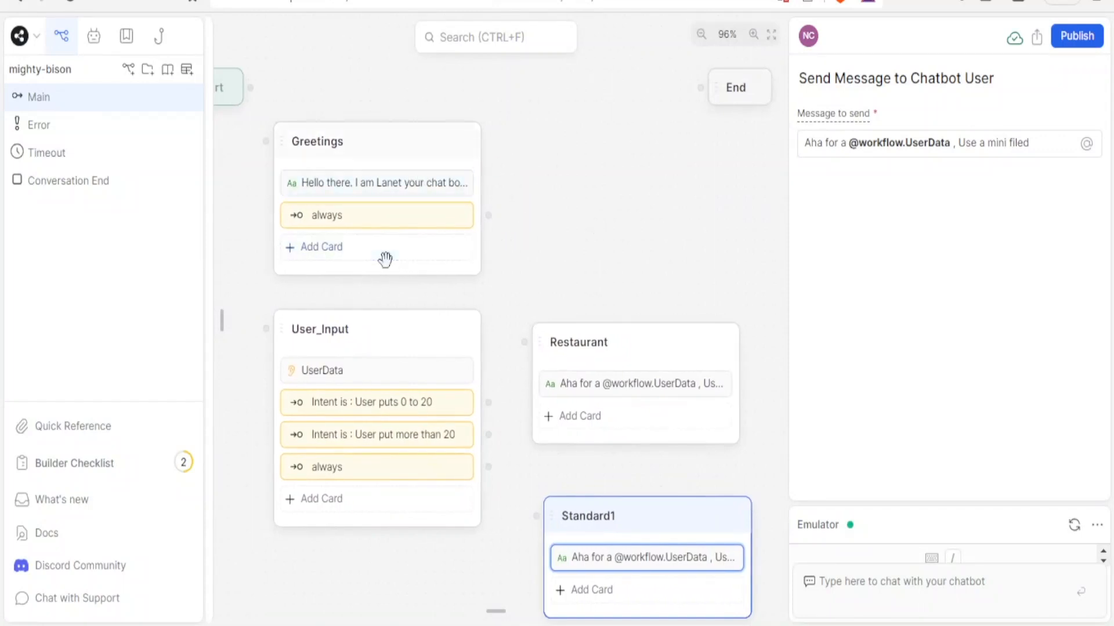
{"action": "left_click", "coordinate": [348, 371]}
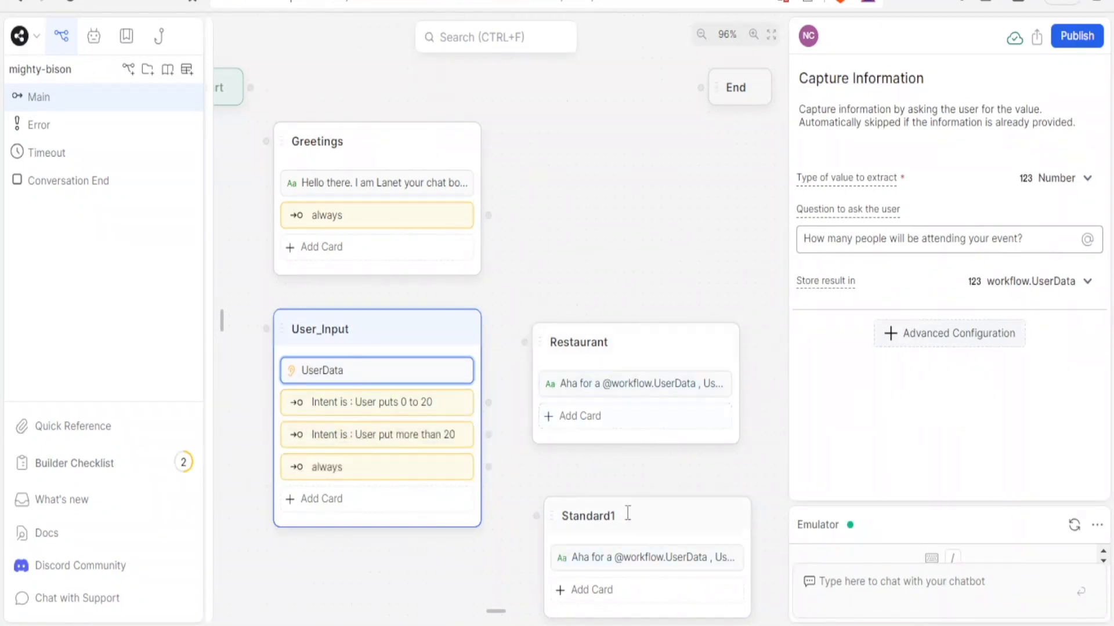
{"action": "left_click_drag", "start_coordinate": [596, 207], "coordinate": [589, 89]}
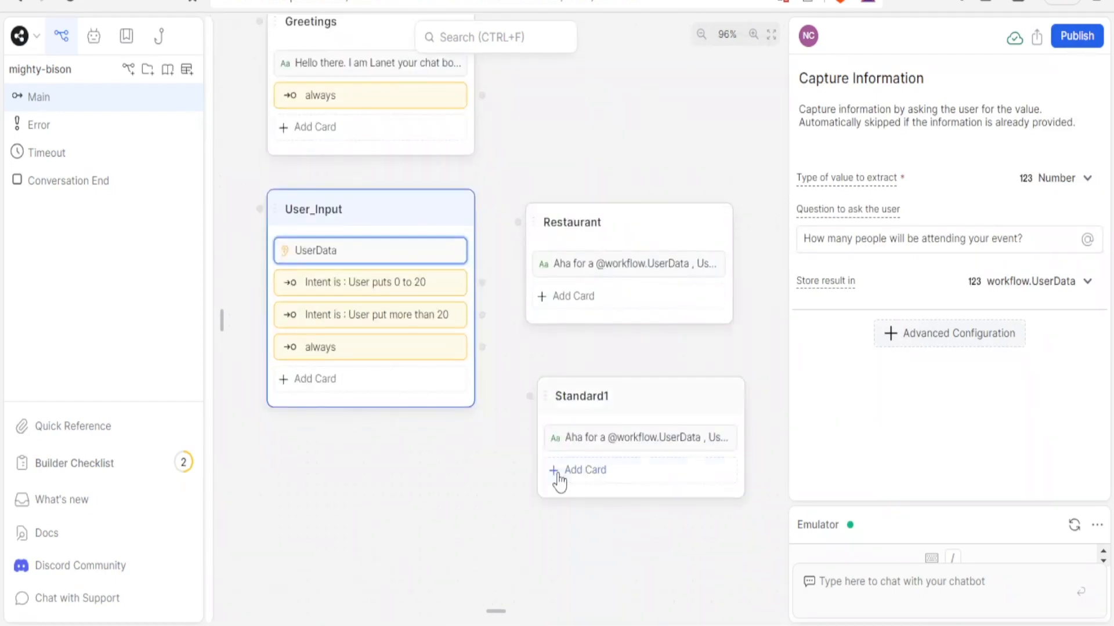
{"action": "left_click", "coordinate": [588, 394]}
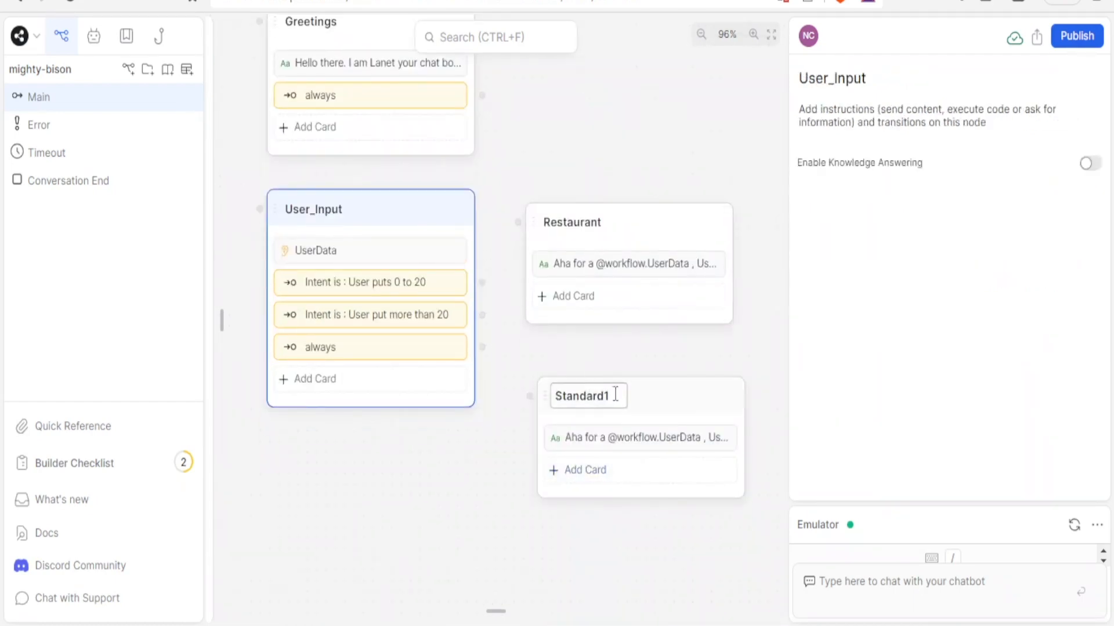
{"action": "left_click_drag", "start_coordinate": [615, 394], "coordinate": [591, 395]}
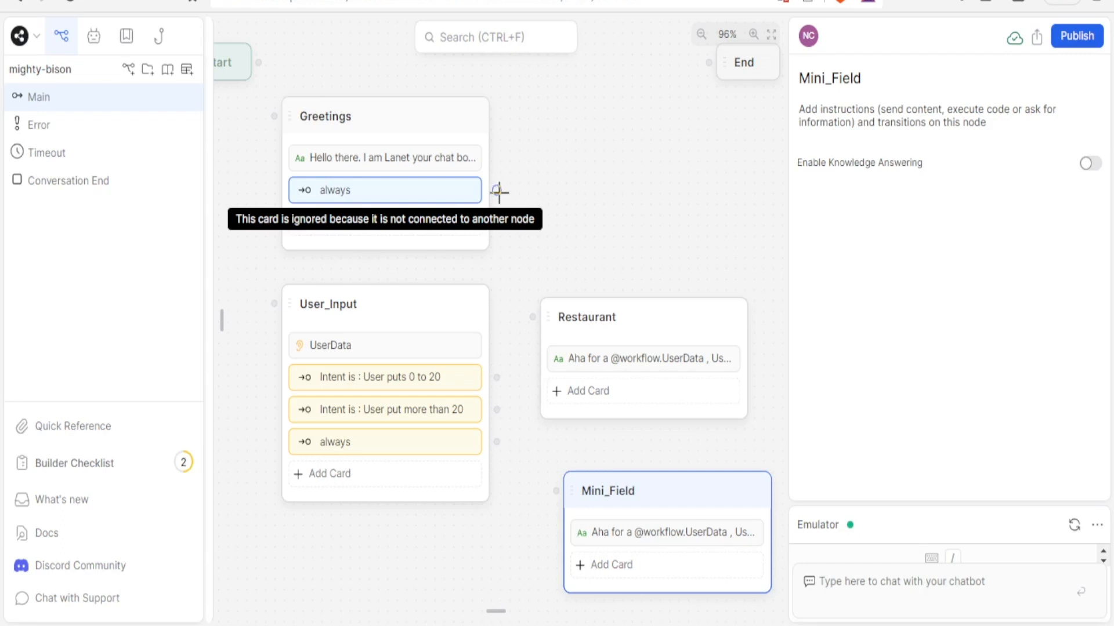
Step: Connect the always transition of Greetings to the User_Input node and move the Greetings node further up
{"action": "left_click_drag", "start_coordinate": [497, 190], "coordinate": [281, 304]}
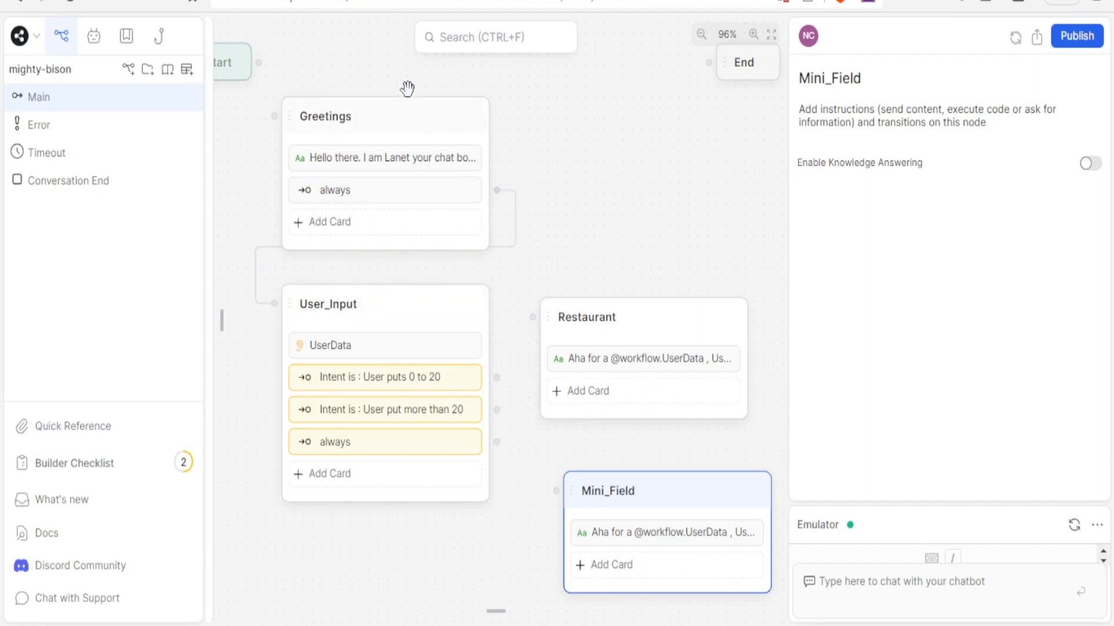
{"action": "left_click_drag", "start_coordinate": [418, 119], "coordinate": [406, 79]}
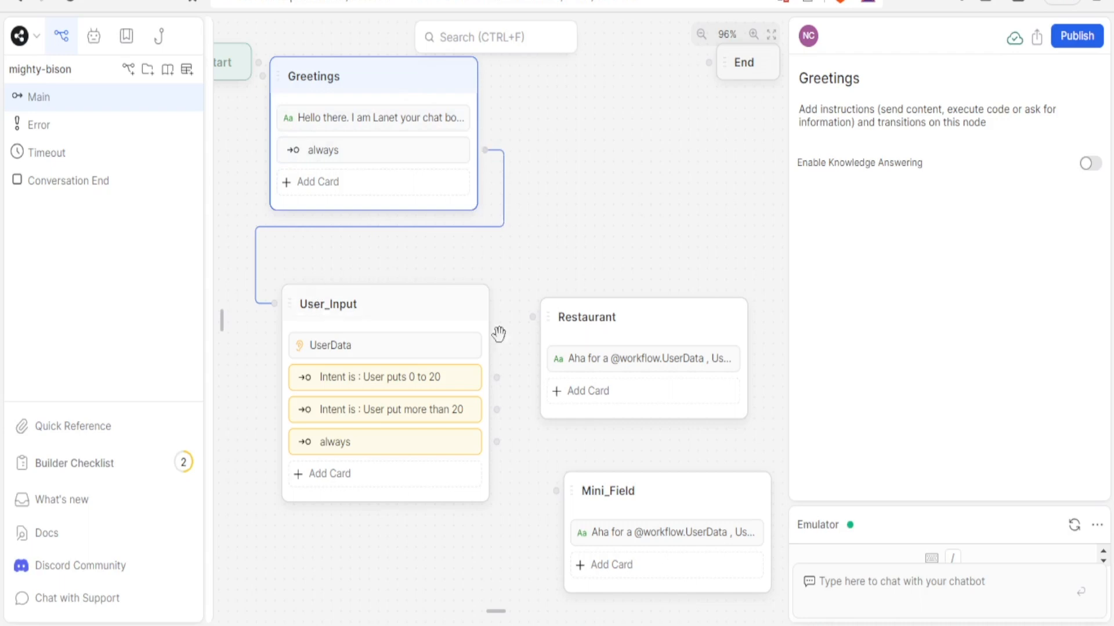
Step: Connect the "User puts 0 to 20" intent to the Restaurant node and the "User put more than 20" intent to Mini_Field
{"action": "mouse_move", "coordinate": [495, 380]}
{"action": "left_click_drag", "start_coordinate": [498, 376], "coordinate": [527, 324]}
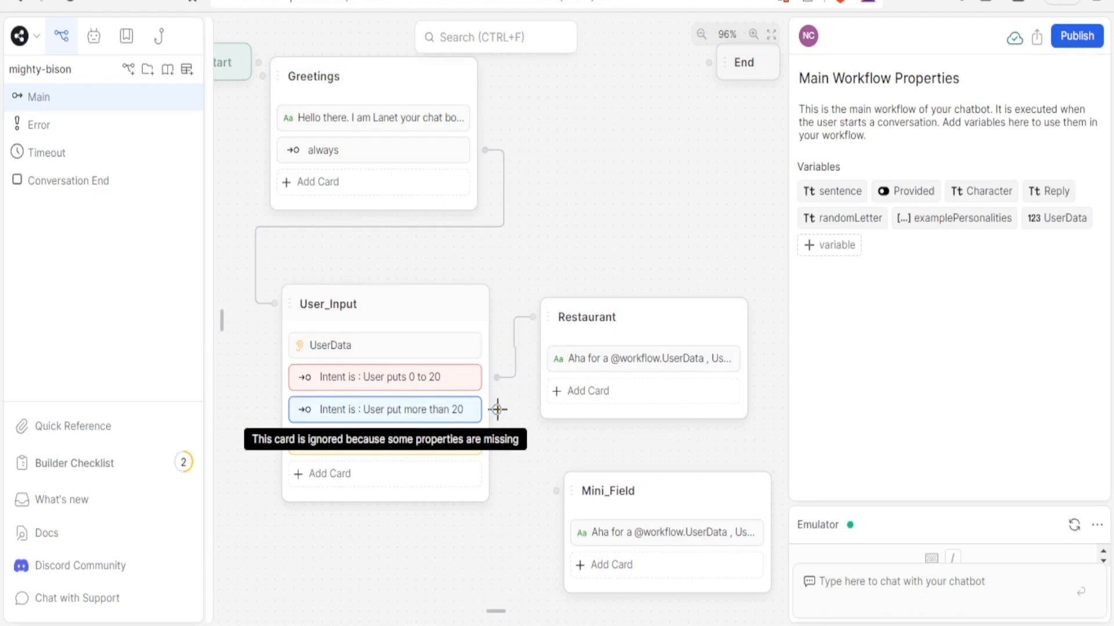
{"action": "left_click_drag", "start_coordinate": [497, 410], "coordinate": [556, 487]}
Step: Move the End node down beside the Restaurant and Mini_Field nodes
{"action": "scroll", "coordinate": [572, 209], "scroll_direction": "right", "scroll_amount": 5}
{"action": "scroll", "coordinate": [530, 149], "scroll_direction": "down", "scroll_amount": 2}
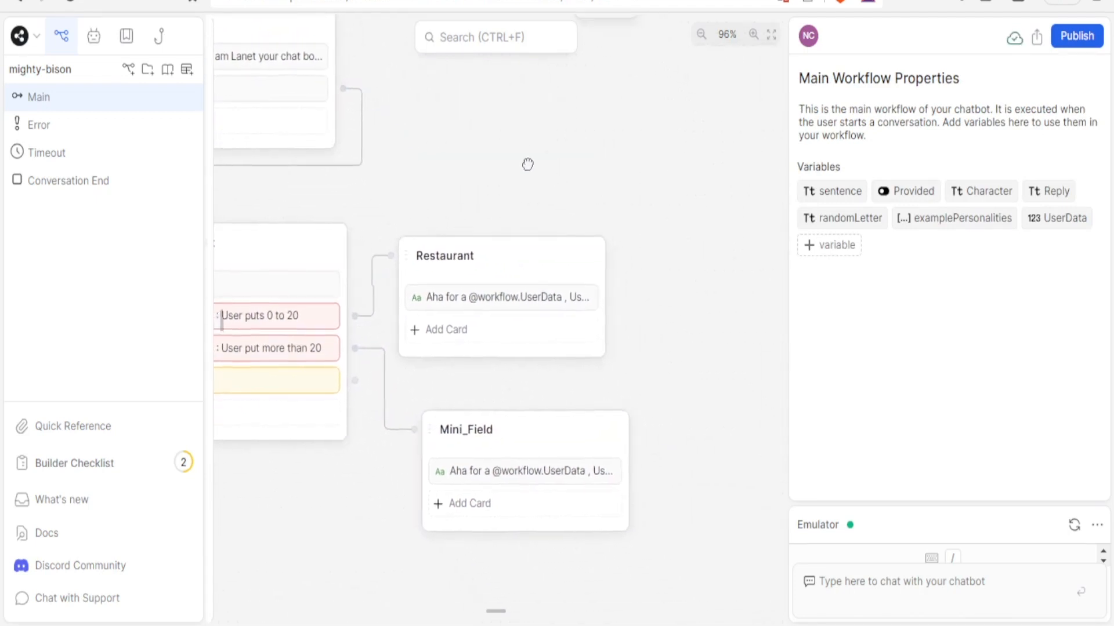
{"action": "scroll", "coordinate": [527, 164], "scroll_direction": "up", "scroll_amount": 2}
{"action": "scroll", "coordinate": [527, 165], "scroll_direction": "right", "scroll_amount": 1}
{"action": "left_click_drag", "start_coordinate": [597, 40], "coordinate": [717, 398]}
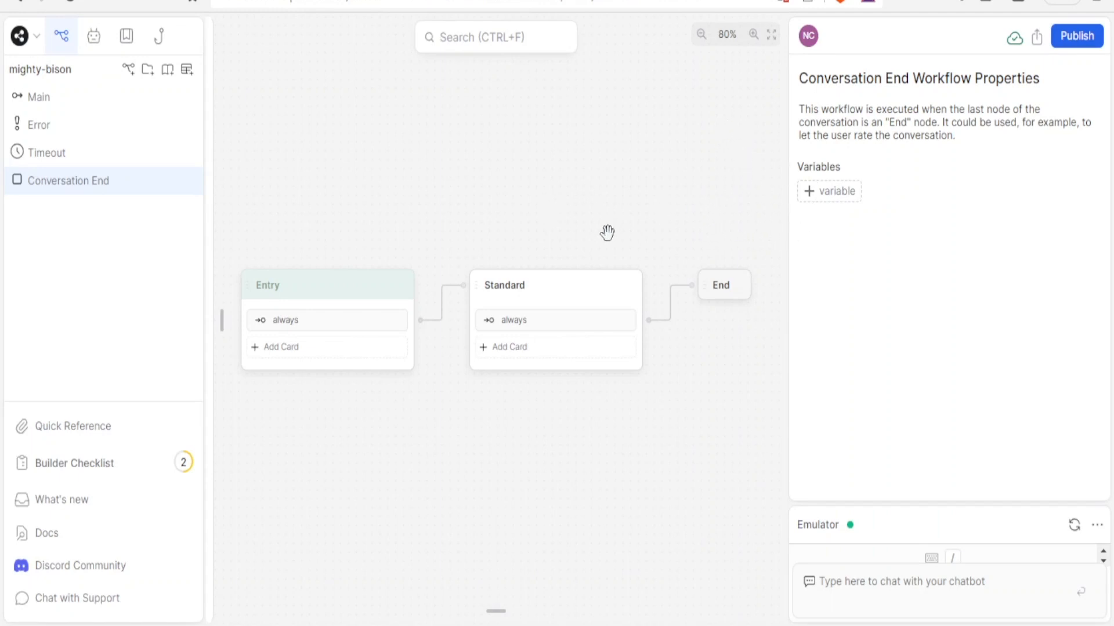
Step: In the Conversation End workflow, label the Standard node's always transition with text starting "Thank you and"
{"action": "left_click", "coordinate": [564, 324]}
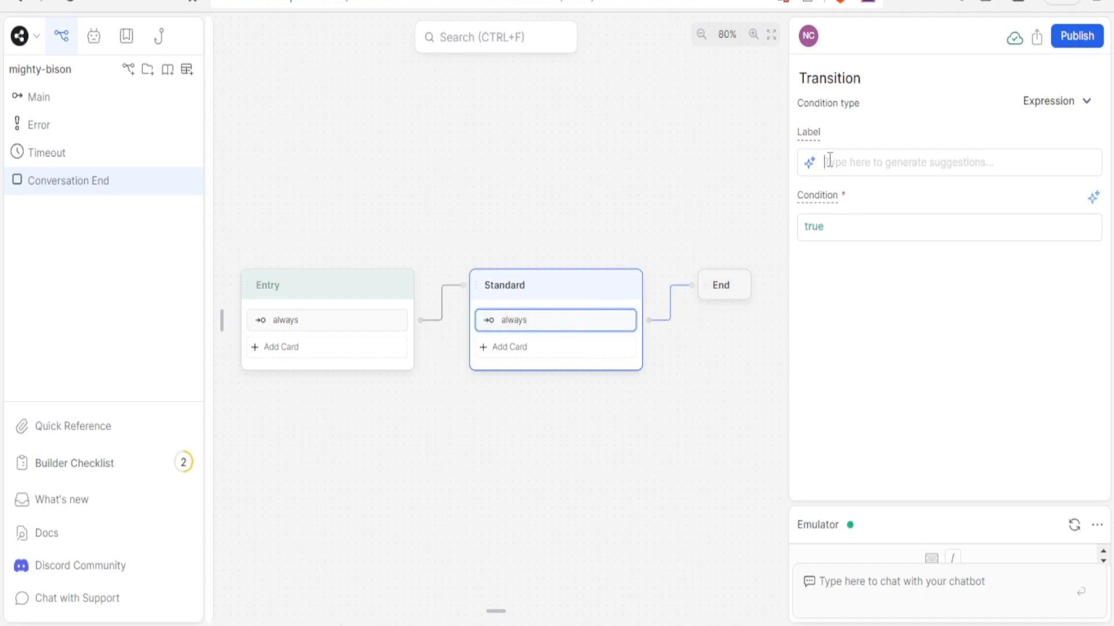
{"action": "left_click", "coordinate": [830, 162]}
{"action": "type", "text": "Thank you and"}
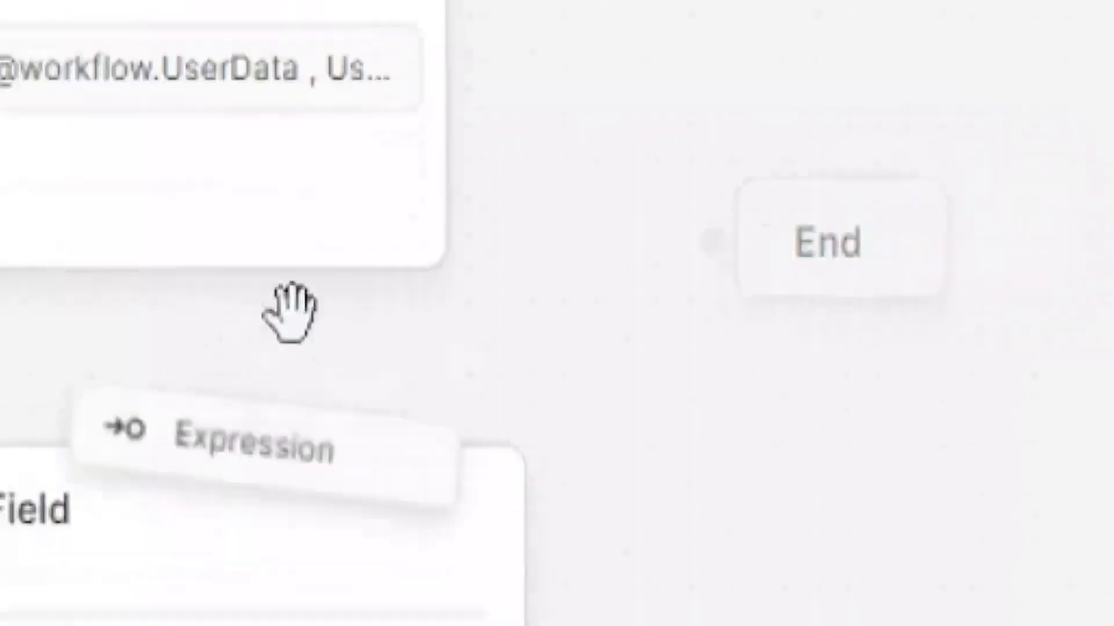
Step: In the Main workflow, give the Restaurant and Mini_Field nodes an always Expression transition each and connect both to the End node
{"action": "left_click_drag", "start_coordinate": [484, 313], "coordinate": [597, 294]}
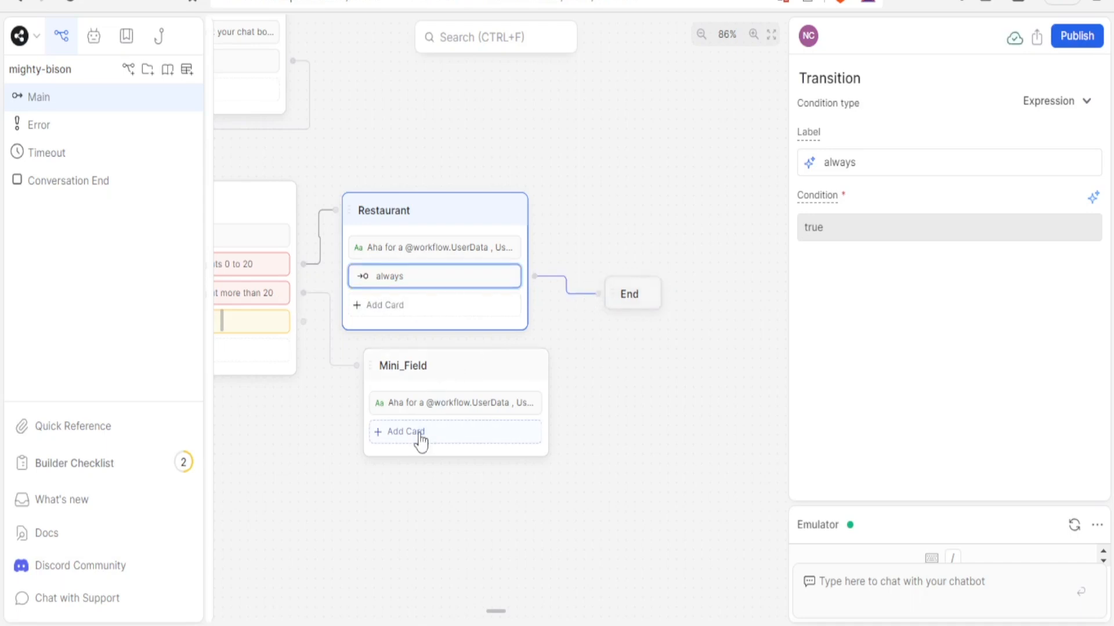
{"action": "left_click", "coordinate": [484, 368]}
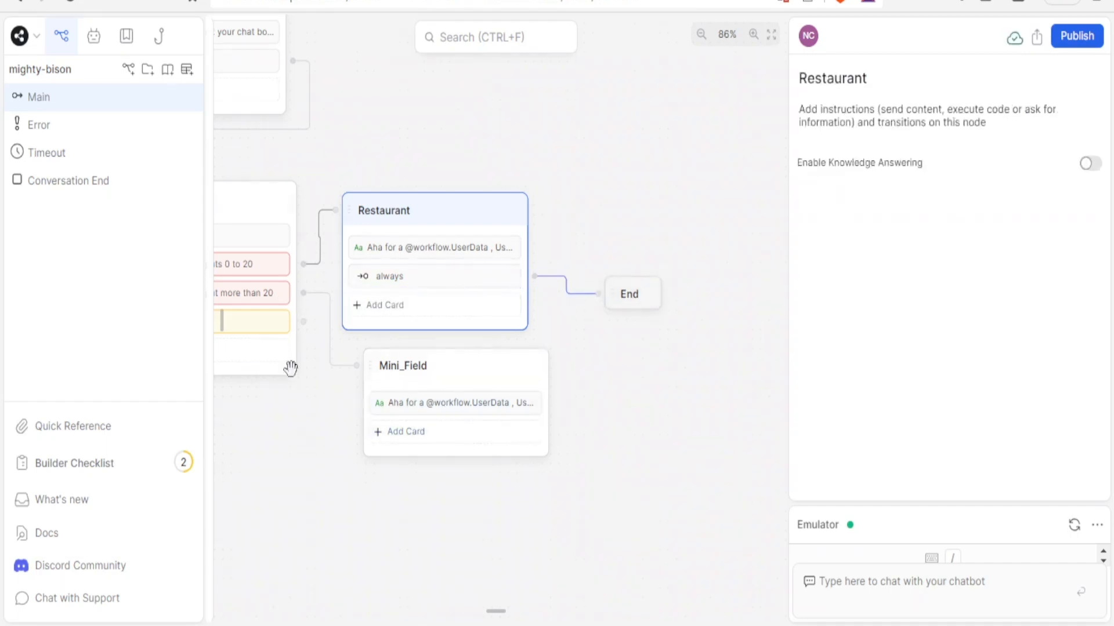
{"action": "left_click", "coordinate": [231, 332]}
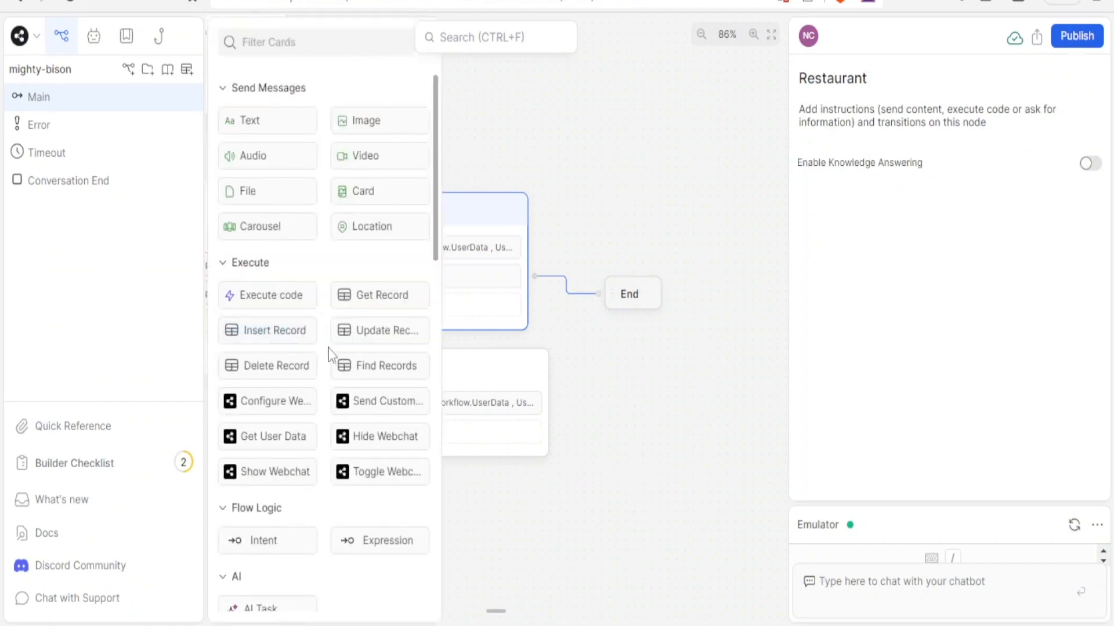
{"action": "left_click", "coordinate": [367, 531]}
{"action": "left_click_drag", "start_coordinate": [367, 530], "coordinate": [476, 459]}
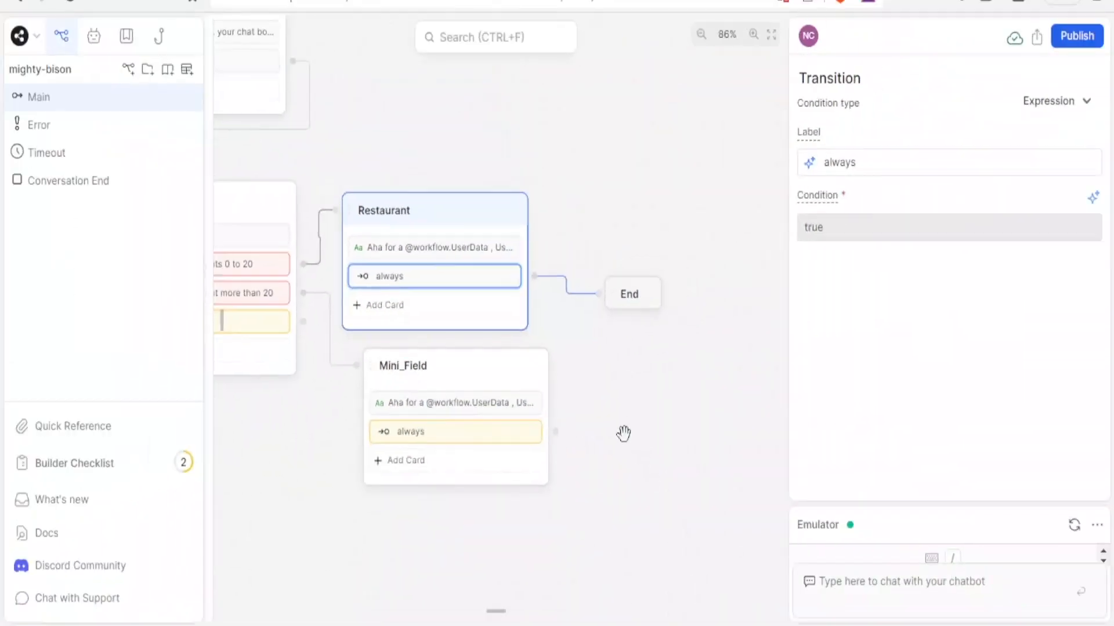
{"action": "left_click_drag", "start_coordinate": [555, 431], "coordinate": [676, 216]}
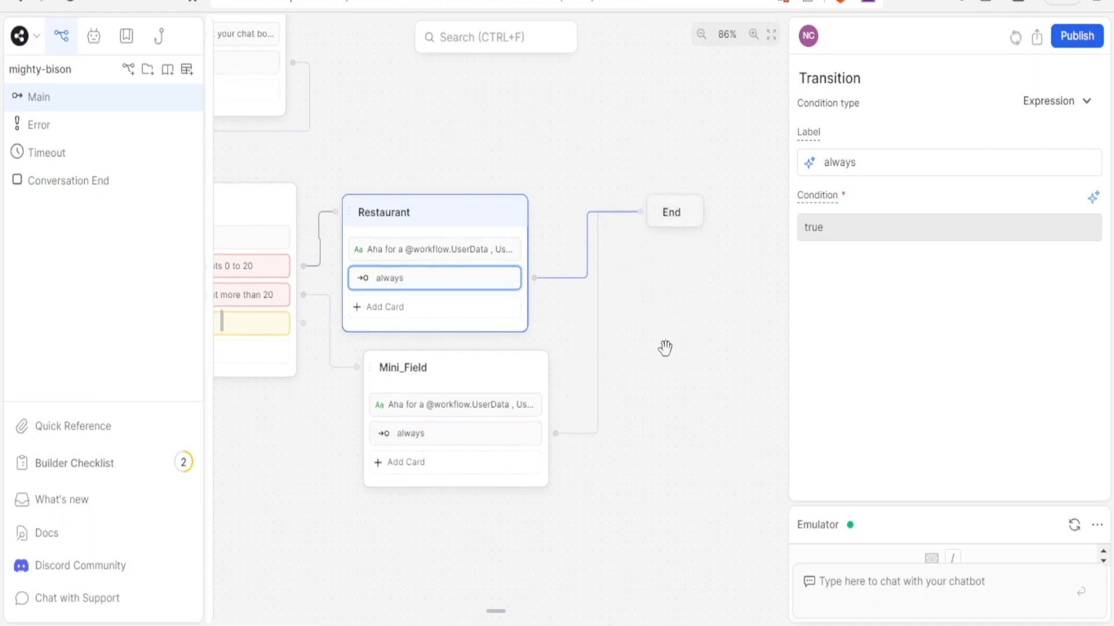
{"action": "left_click_drag", "start_coordinate": [659, 358], "coordinate": [746, 397]}
{"action": "left_click_drag", "start_coordinate": [607, 199], "coordinate": [651, 291]}
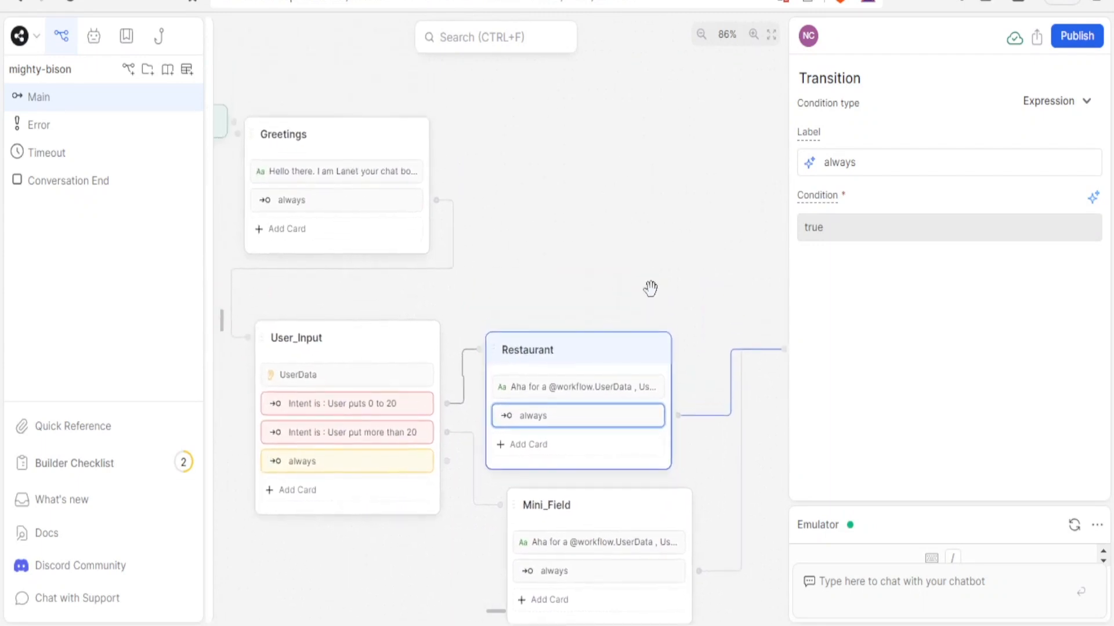